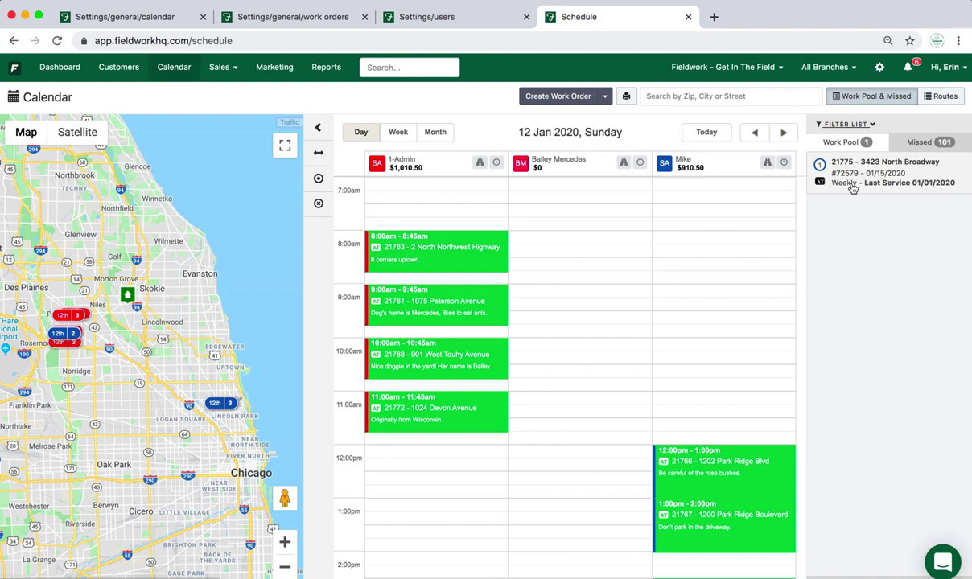
# - In the user settings open for editing, set the color of the user's service route to blue #185bc2
pyautogui.click(881, 70)
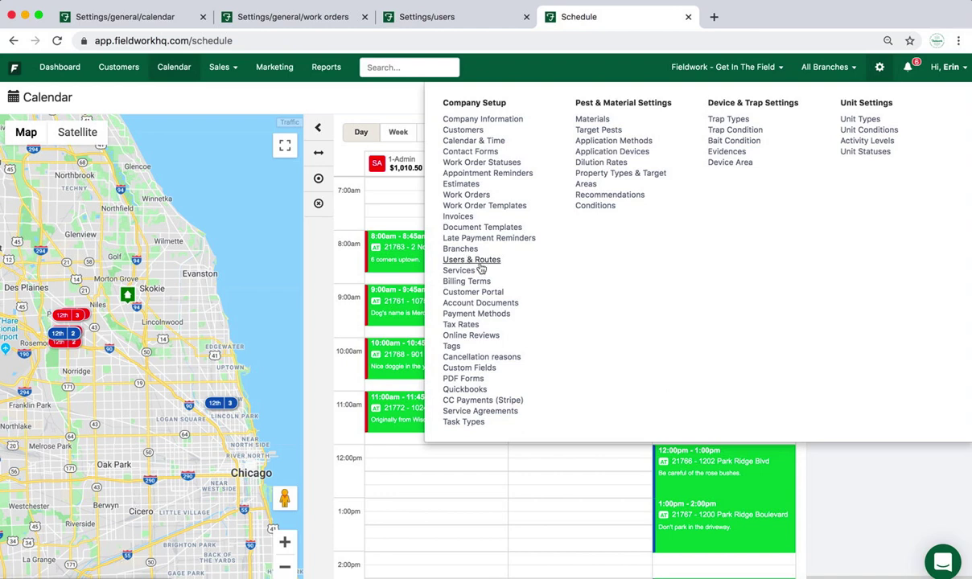
pyautogui.click(464, 22)
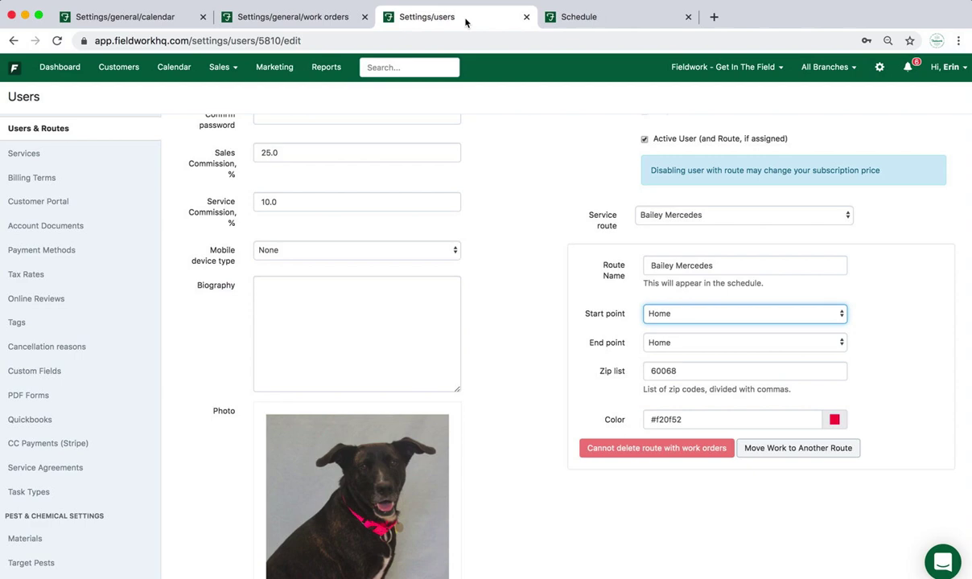
pyautogui.scroll(5, 434, 201)
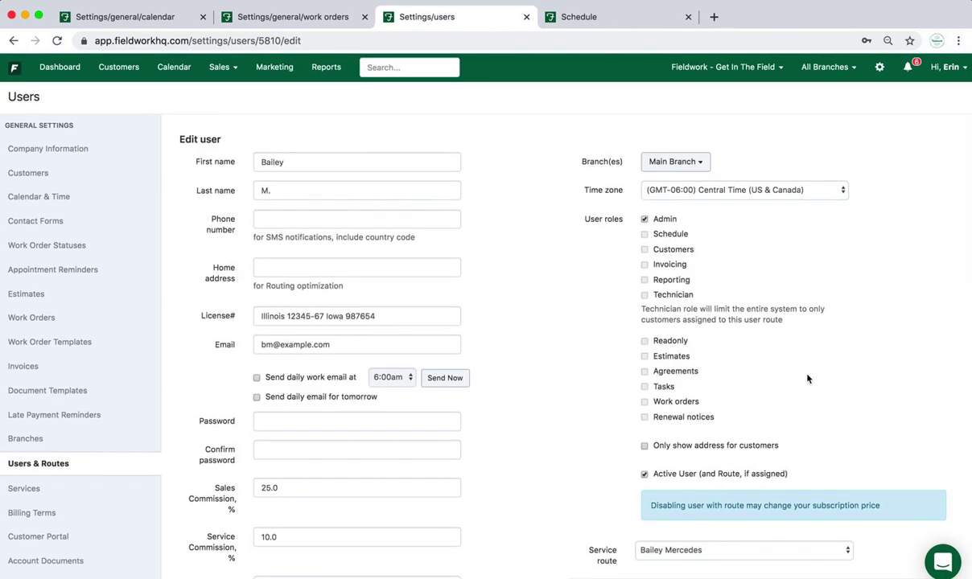
pyautogui.scroll(-5, 807, 378)
pyautogui.scroll(-3, 807, 374)
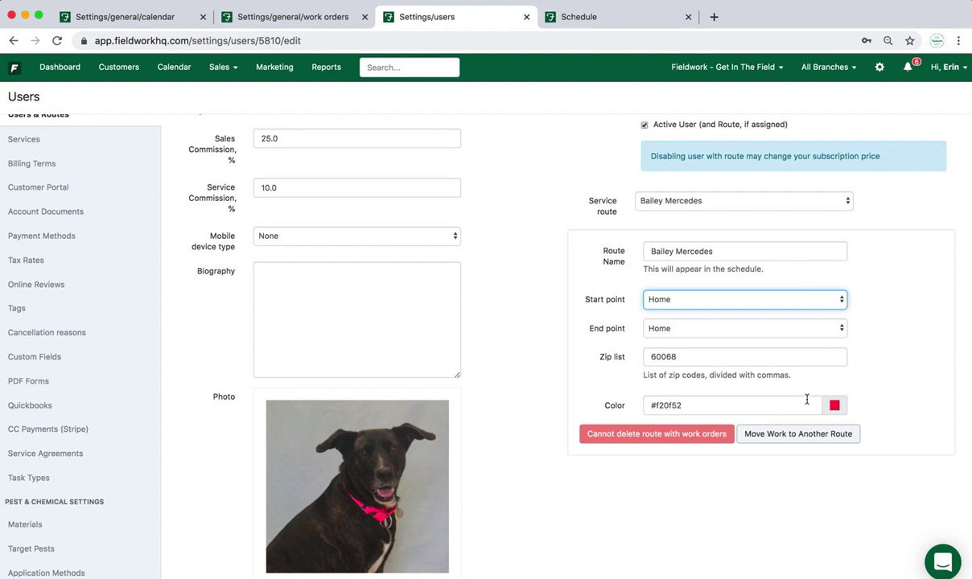
pyautogui.click(836, 410)
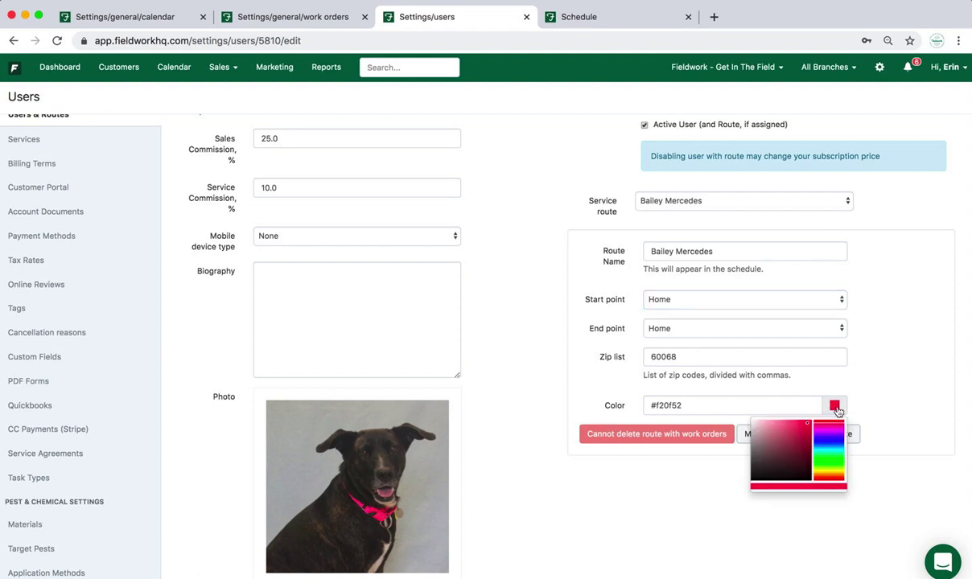
pyautogui.click(827, 438)
pyautogui.click(803, 435)
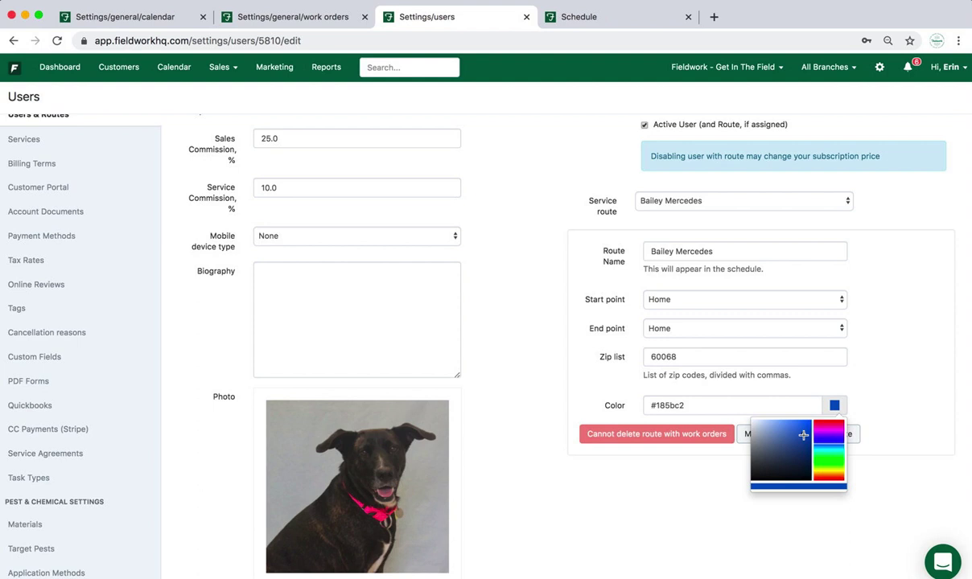
pyautogui.click(902, 405)
# - Set the route's end point to Office, keep Home as its start point, and save the user
pyautogui.click(708, 360)
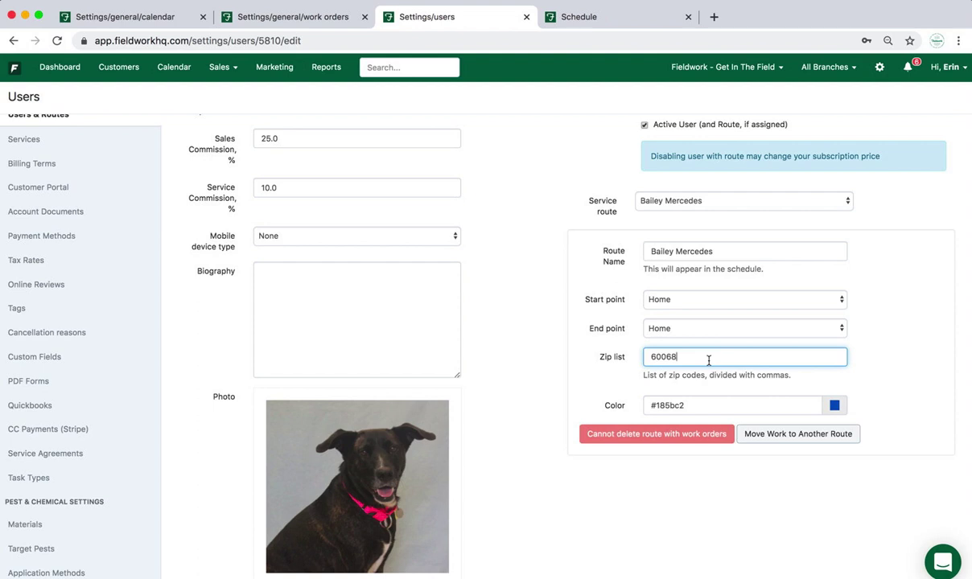
pyautogui.click(702, 328)
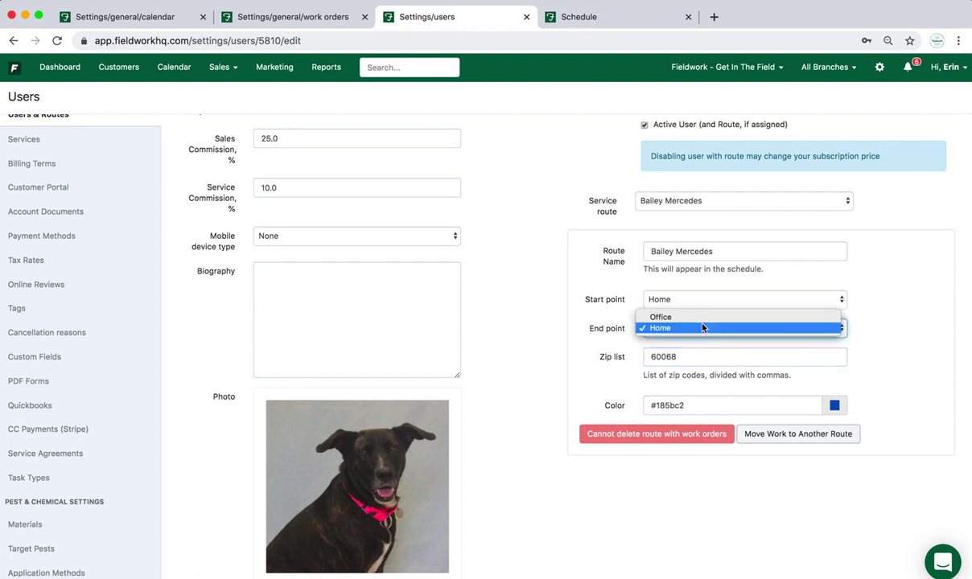
pyautogui.click(696, 317)
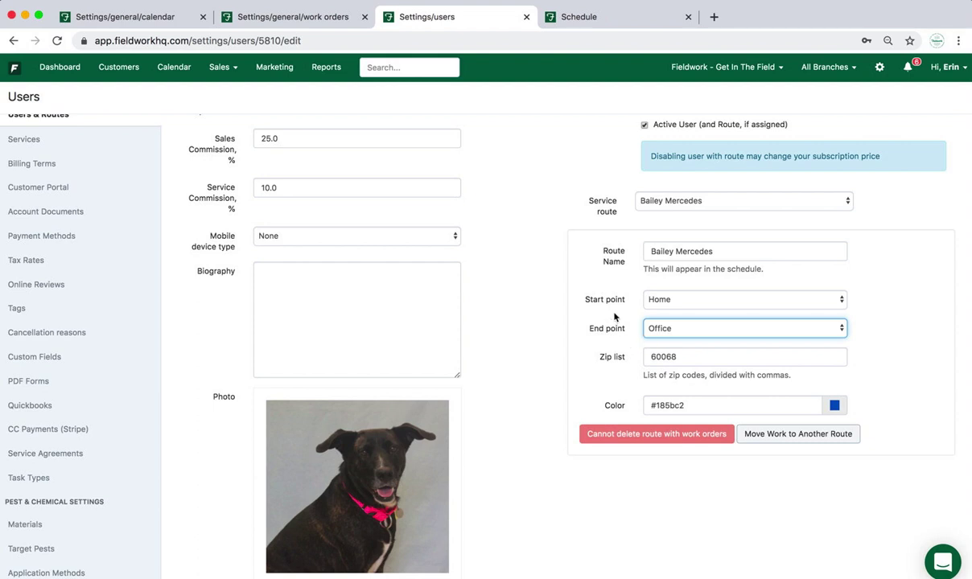
pyautogui.click(666, 303)
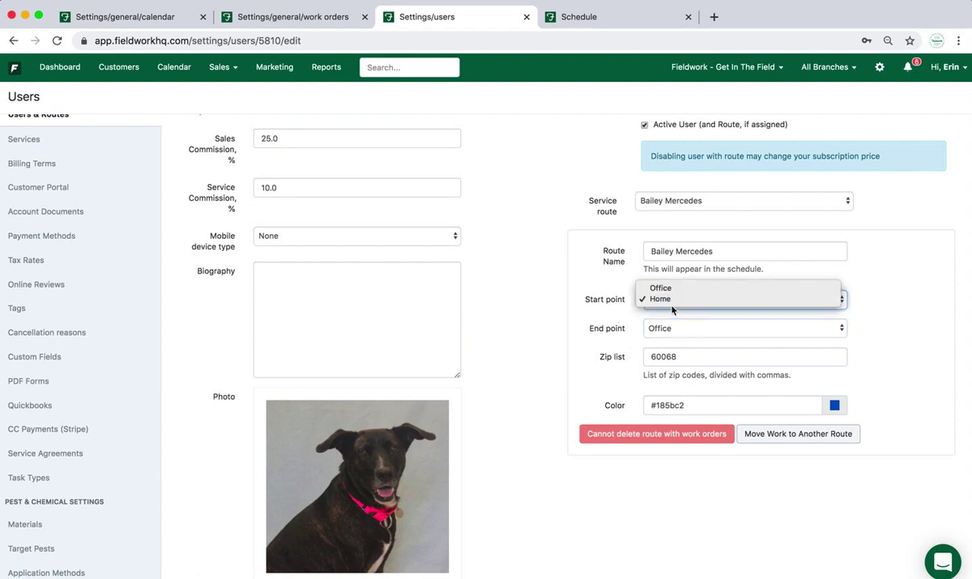
pyautogui.click(664, 300)
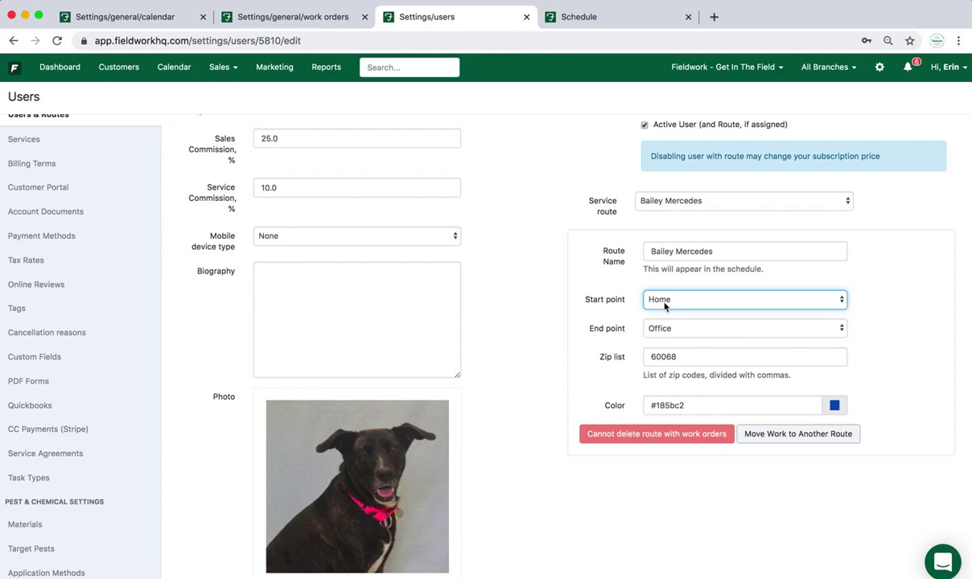
pyautogui.scroll(-8, 520, 410)
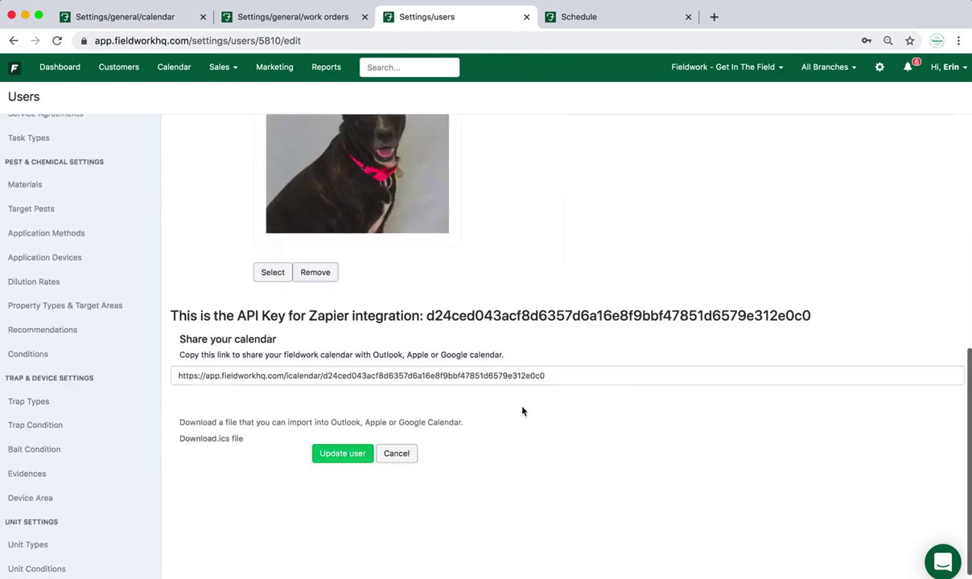
pyautogui.click(339, 417)
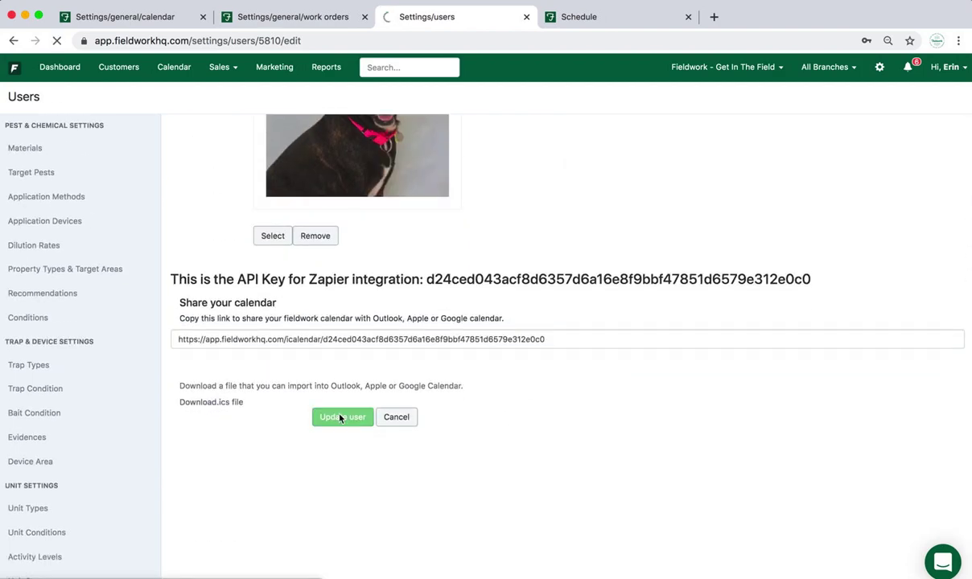
# - Reload the schedule calendar and filter its routes by zip code 60068
pyautogui.click(628, 17)
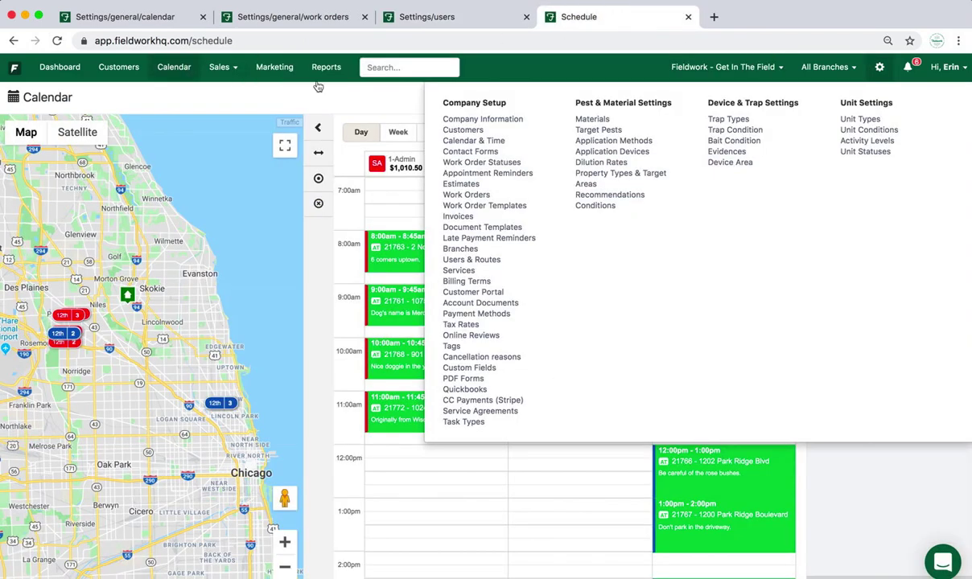
pyautogui.click(57, 41)
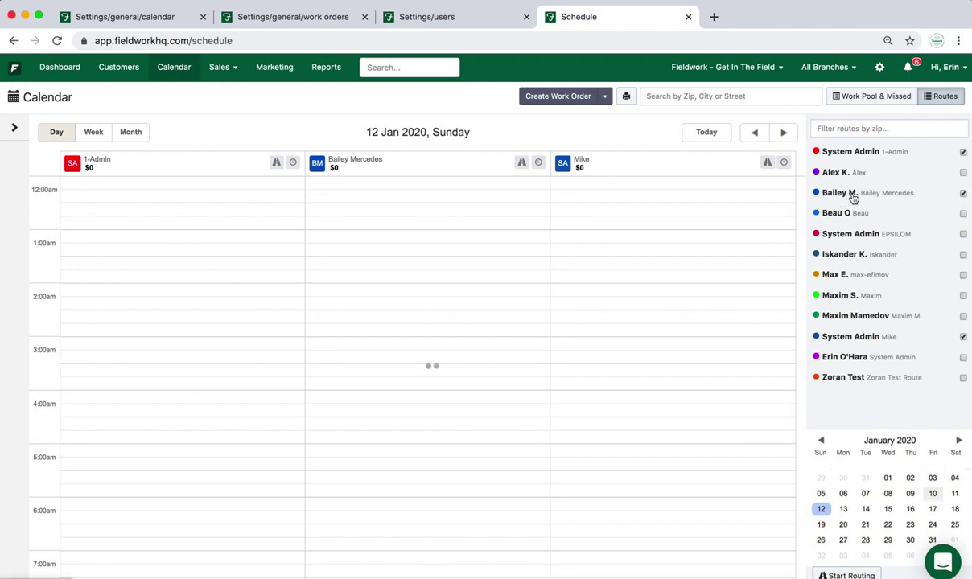
pyautogui.click(846, 128)
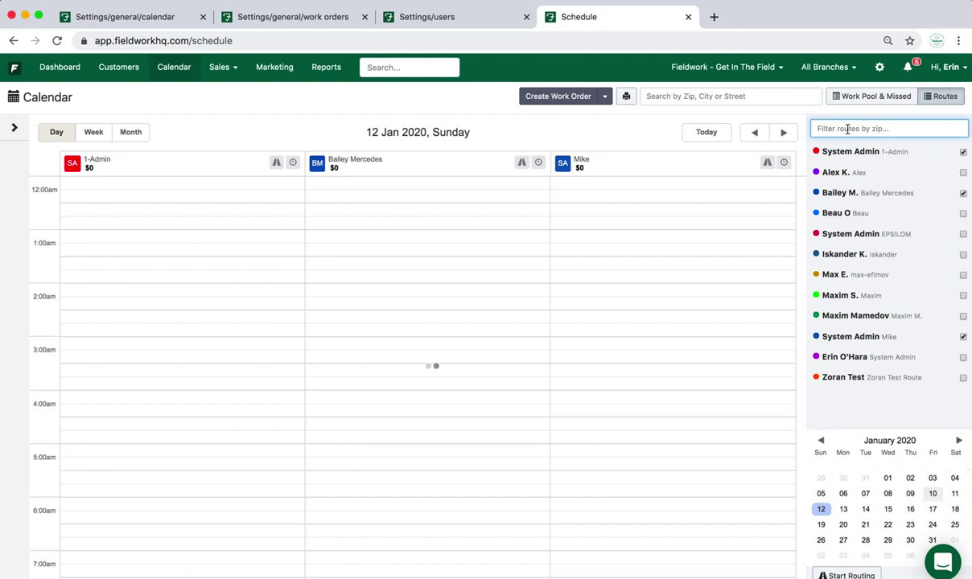
pyautogui.write('60068')
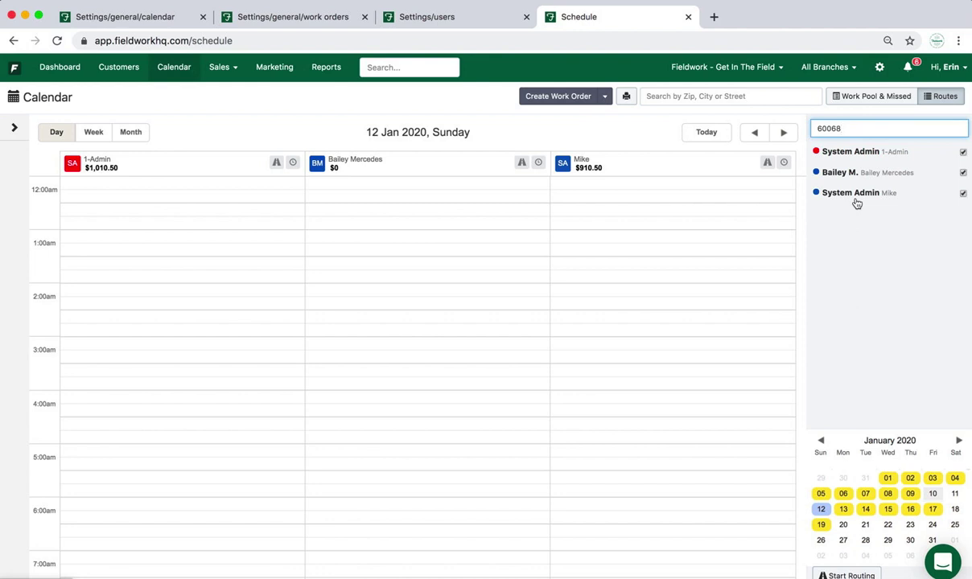
# - In the work order status settings, set the color of the Complete status to #1ebec0 and save it
pyautogui.click(472, 24)
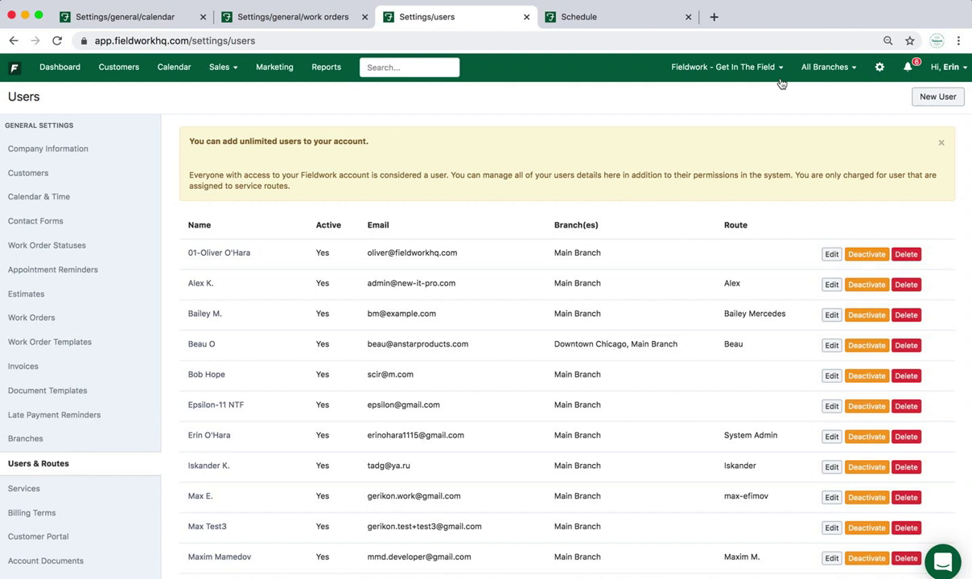
pyautogui.click(879, 69)
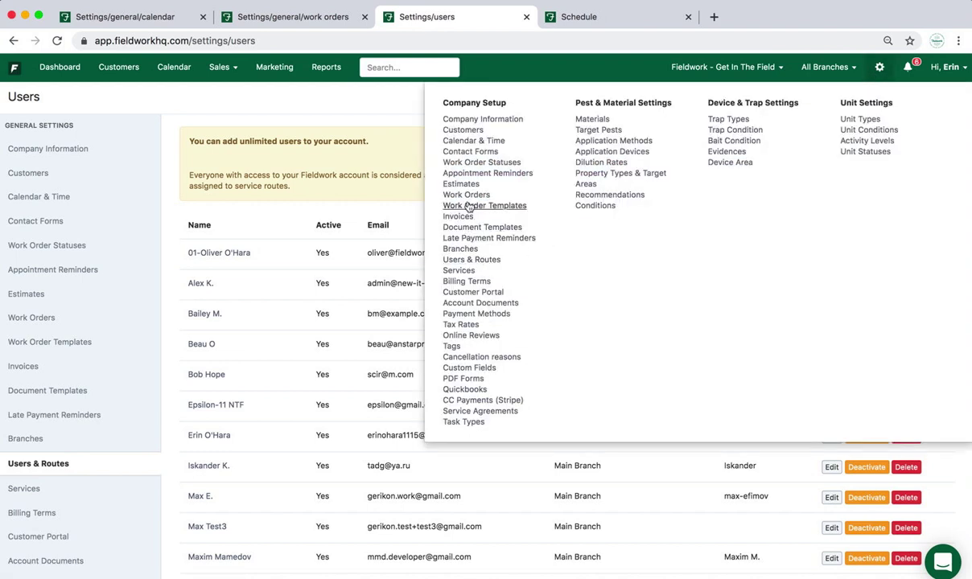
pyautogui.click(472, 163)
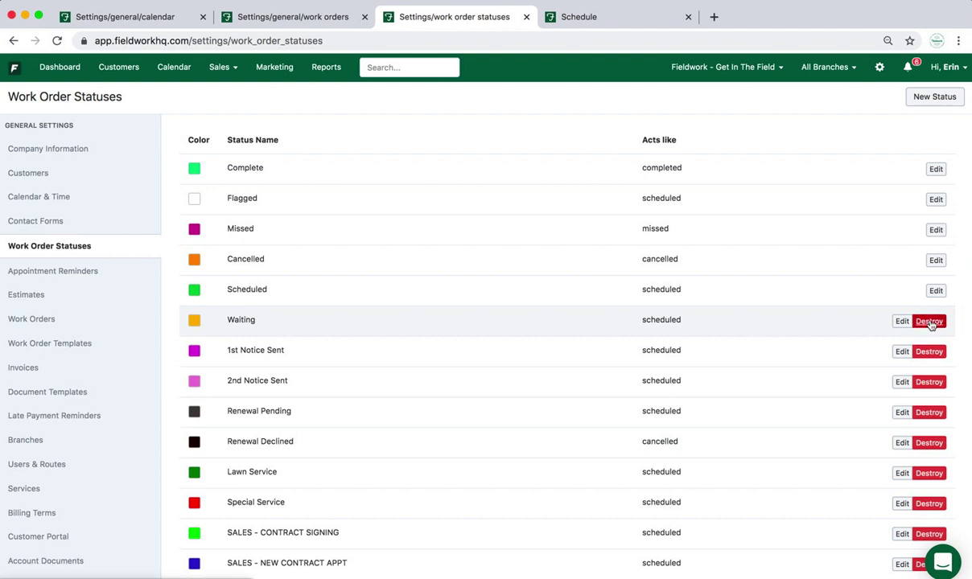
pyautogui.click(936, 170)
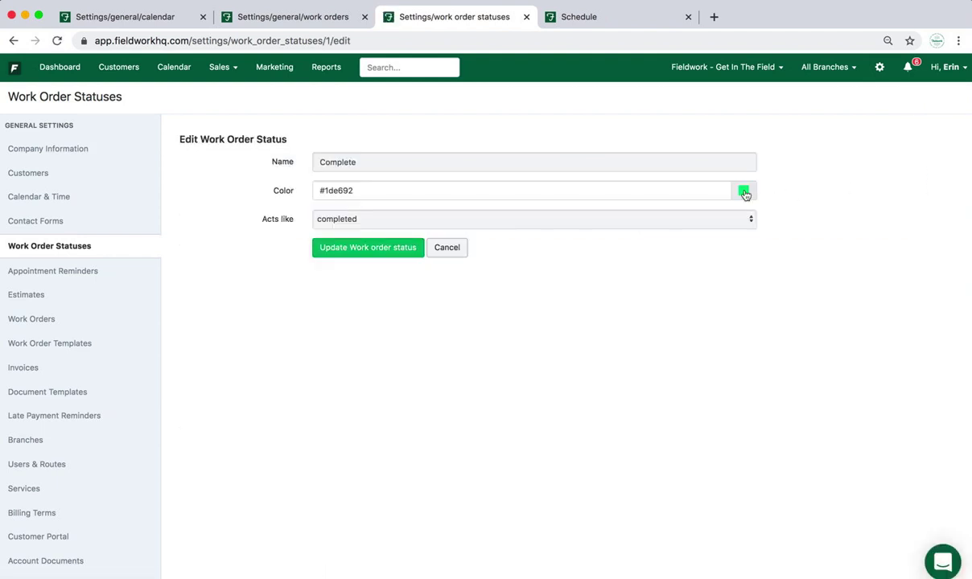
pyautogui.click(743, 193)
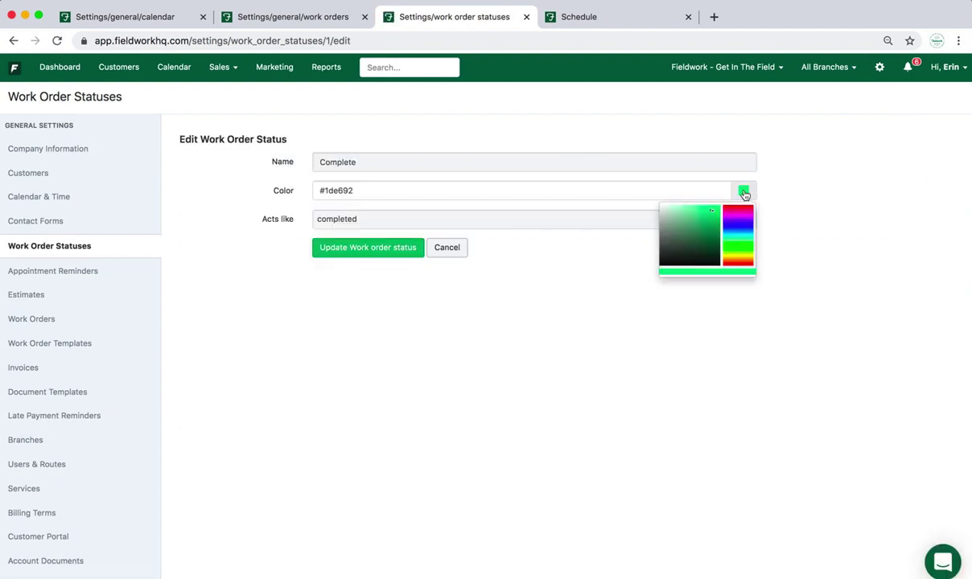
pyautogui.click(735, 233)
pyautogui.click(710, 221)
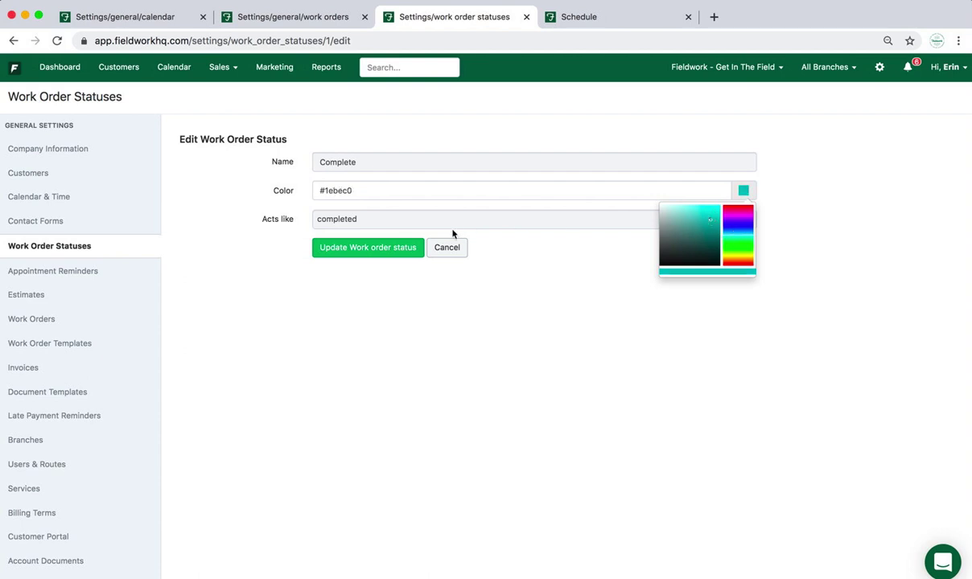
pyautogui.click(367, 250)
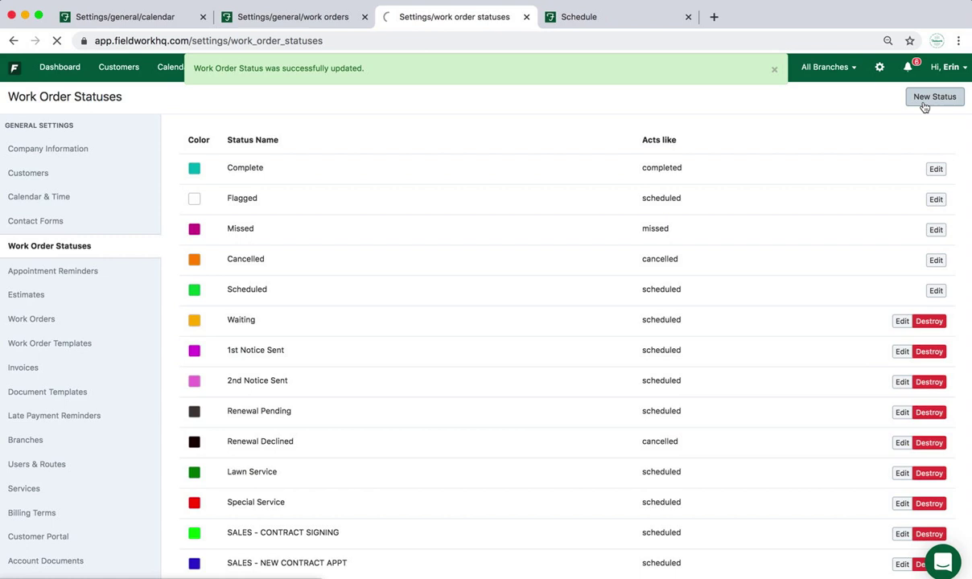
# - Examine the name, color and Acts like options offered for a new work order status
pyautogui.click(467, 154)
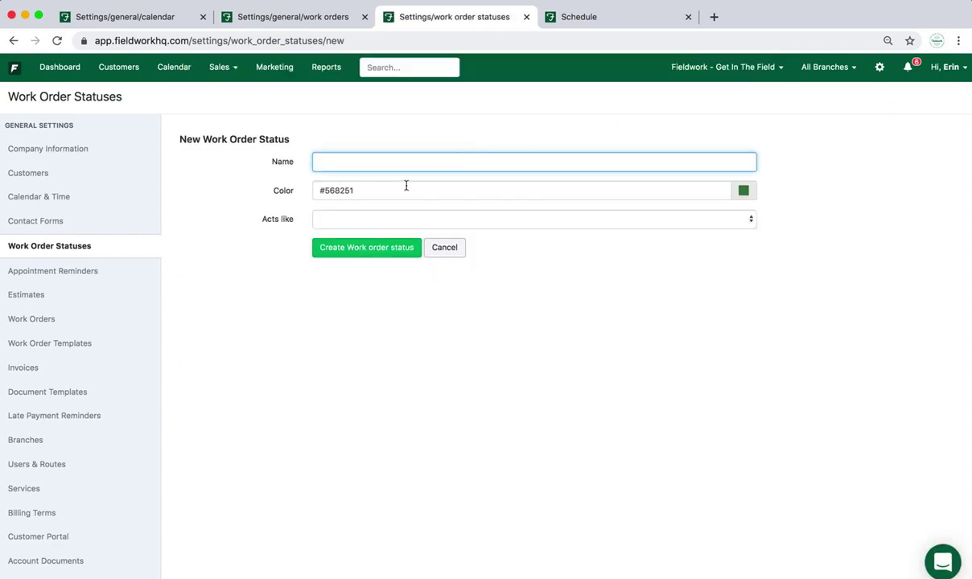
pyautogui.click(744, 193)
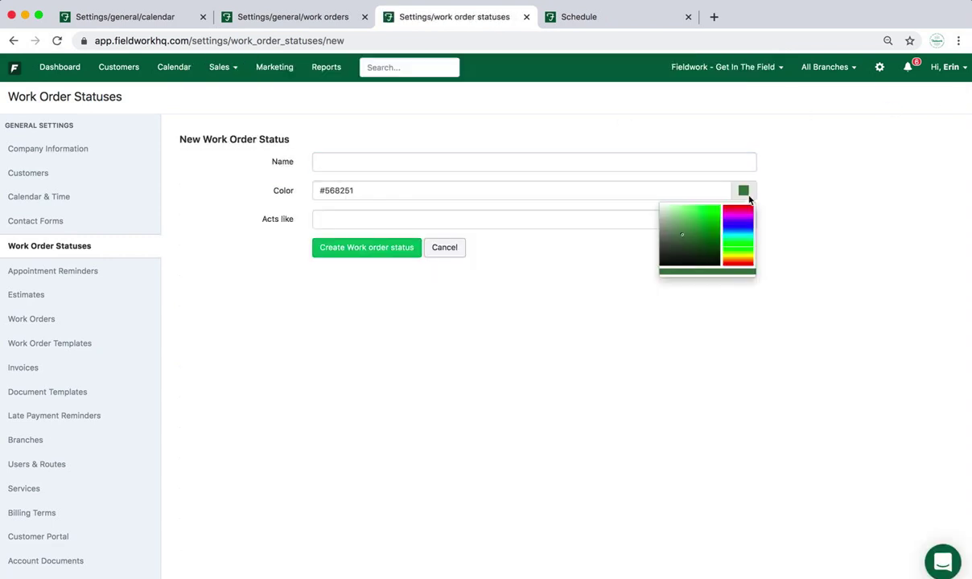
pyautogui.click(758, 201)
pyautogui.click(745, 219)
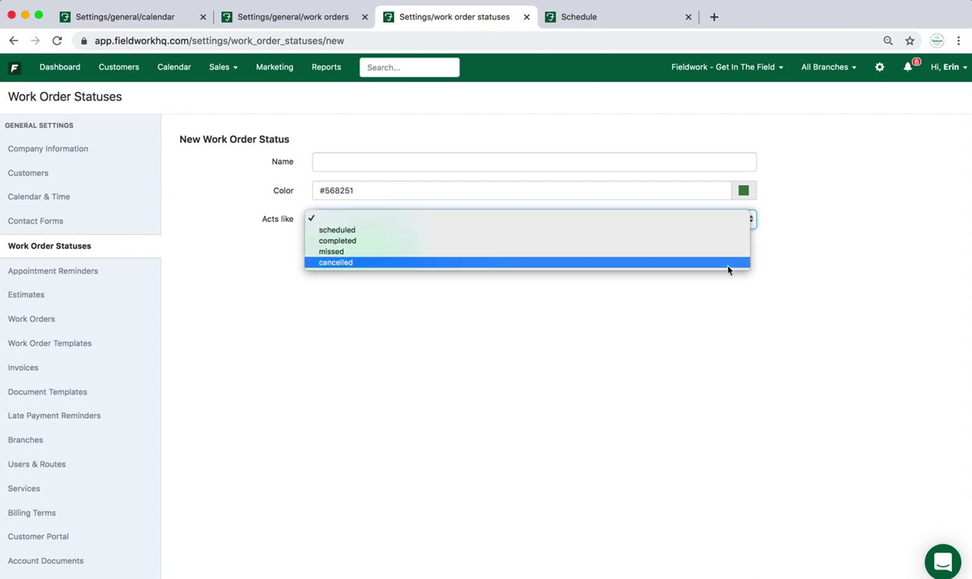
pyautogui.click(802, 309)
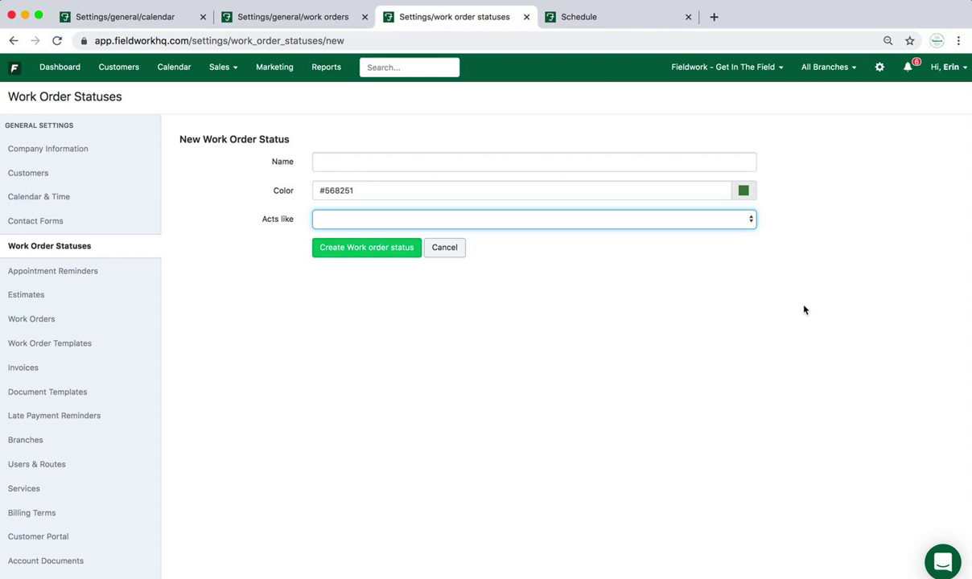
# - On the schedule, set the status of the 1-Admin route's 8:00am work order to Complete and save the work order
pyautogui.click(632, 20)
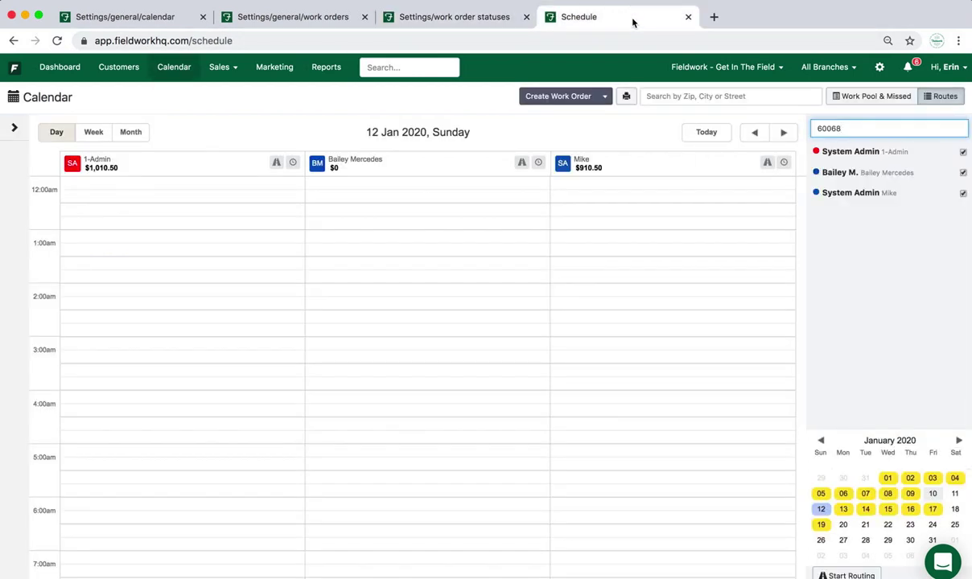
pyautogui.scroll(-10, 460, 336)
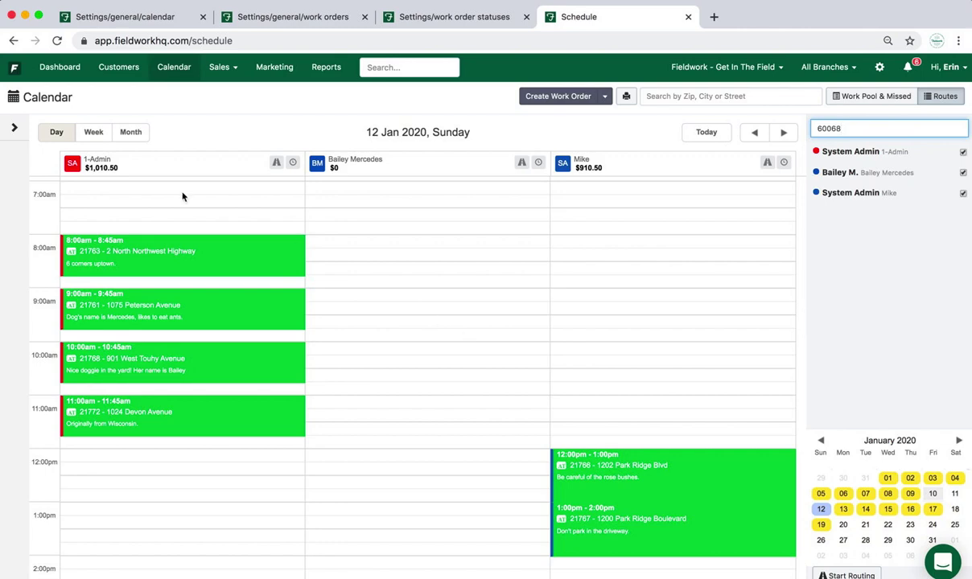
pyautogui.click(210, 245)
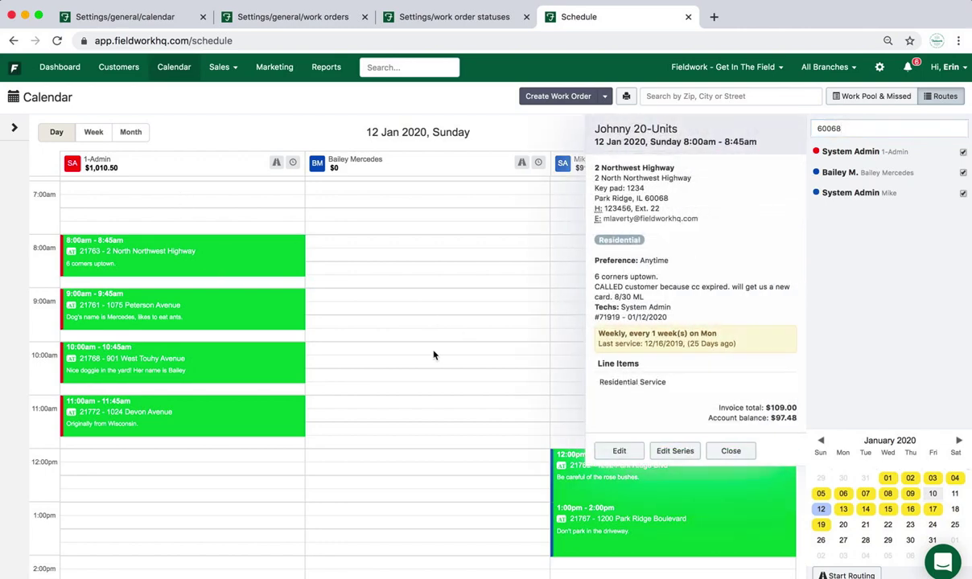
pyautogui.click(608, 454)
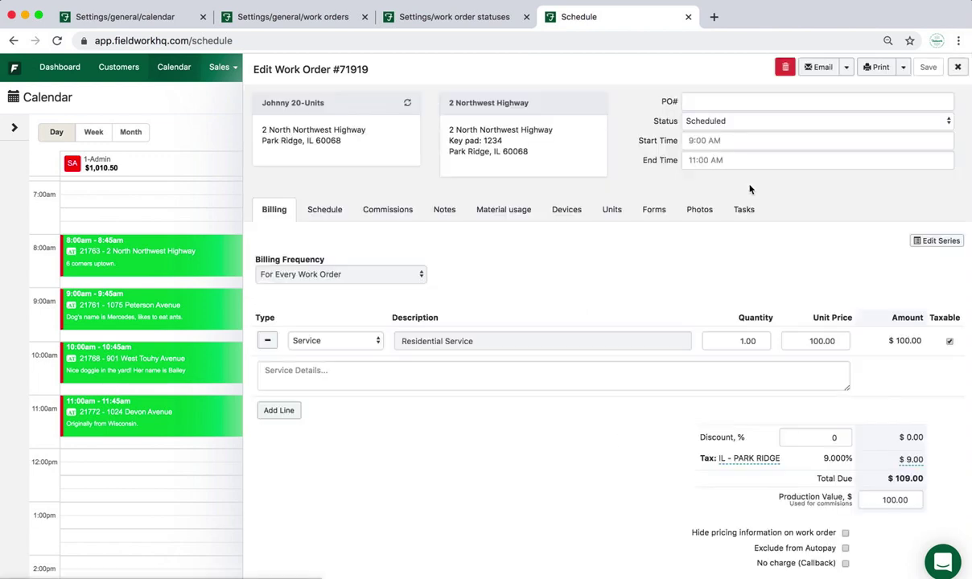
pyautogui.click(804, 121)
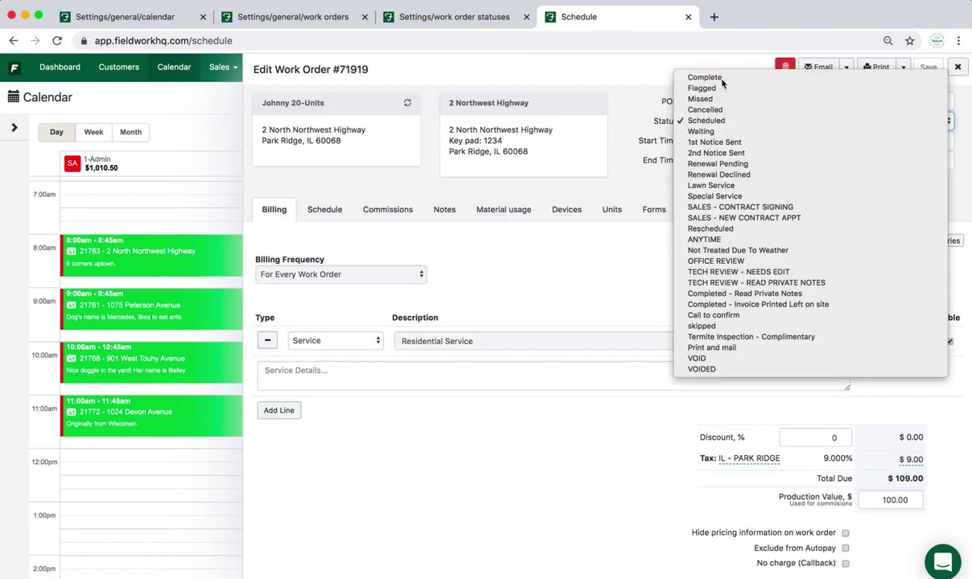
pyautogui.click(680, 74)
pyautogui.click(929, 74)
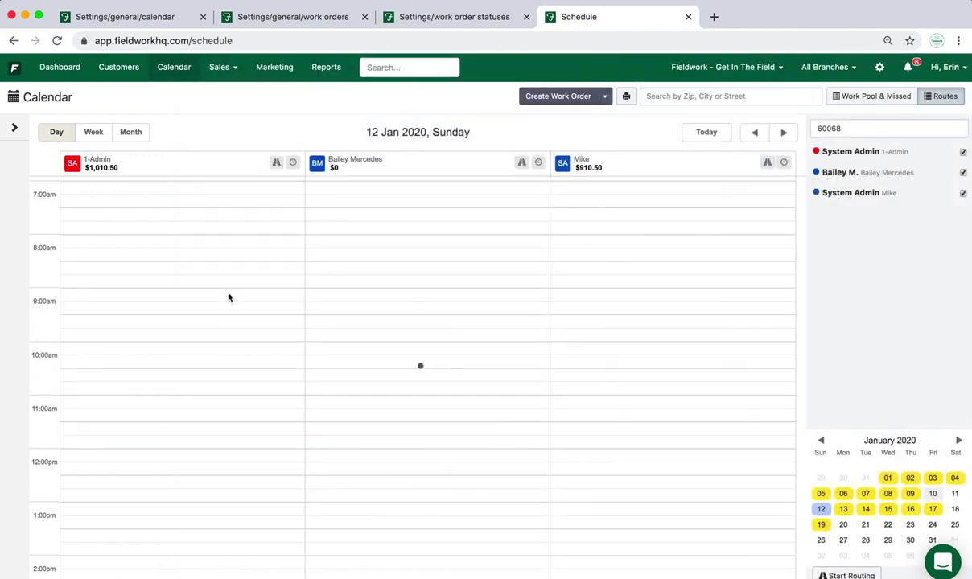
pyautogui.scroll(-4, 227, 297)
pyautogui.scroll(-5, 228, 298)
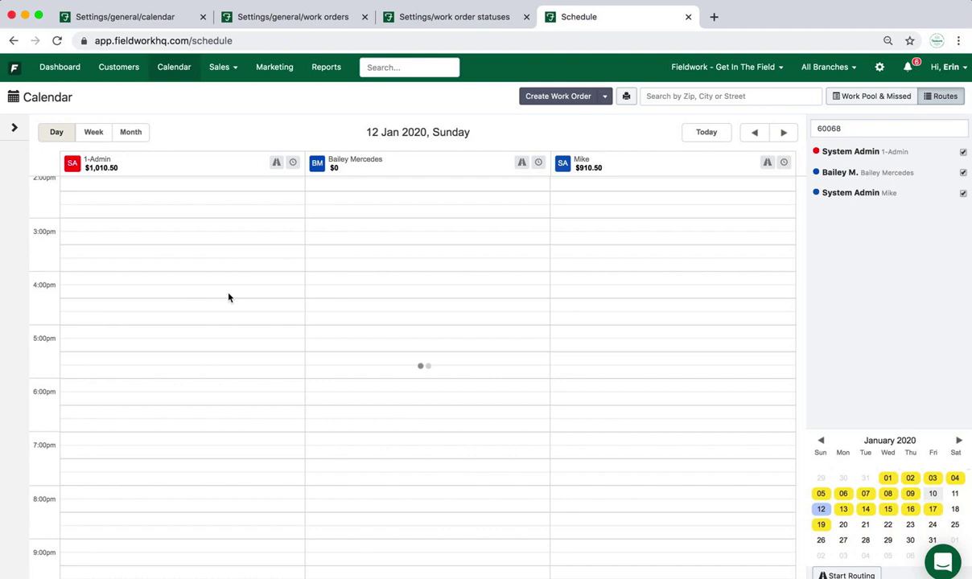
# - Examine the work orders and their status colors on the 12 January 2020 day schedule
pyautogui.scroll(3, 227, 297)
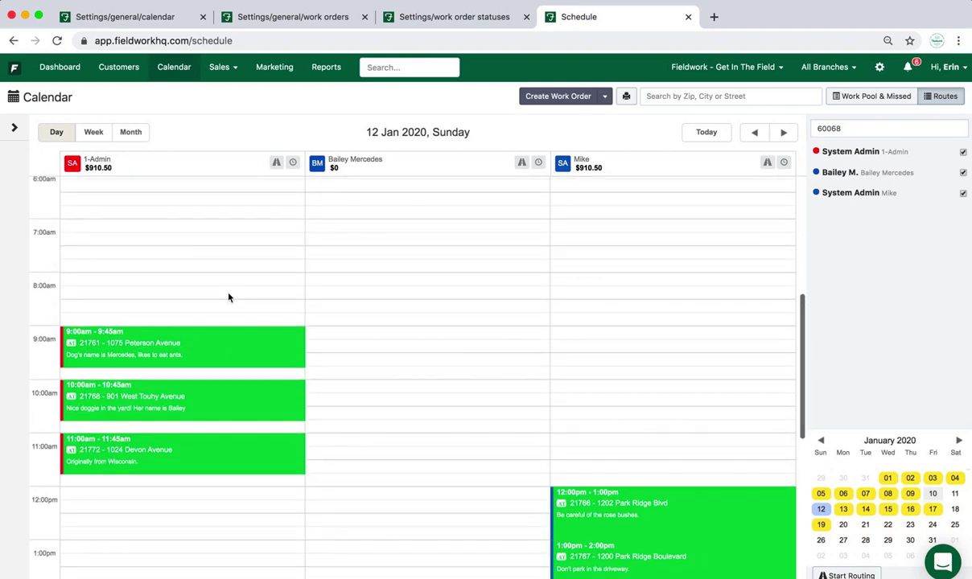
pyautogui.scroll(-8, 227, 298)
pyautogui.scroll(6, 228, 298)
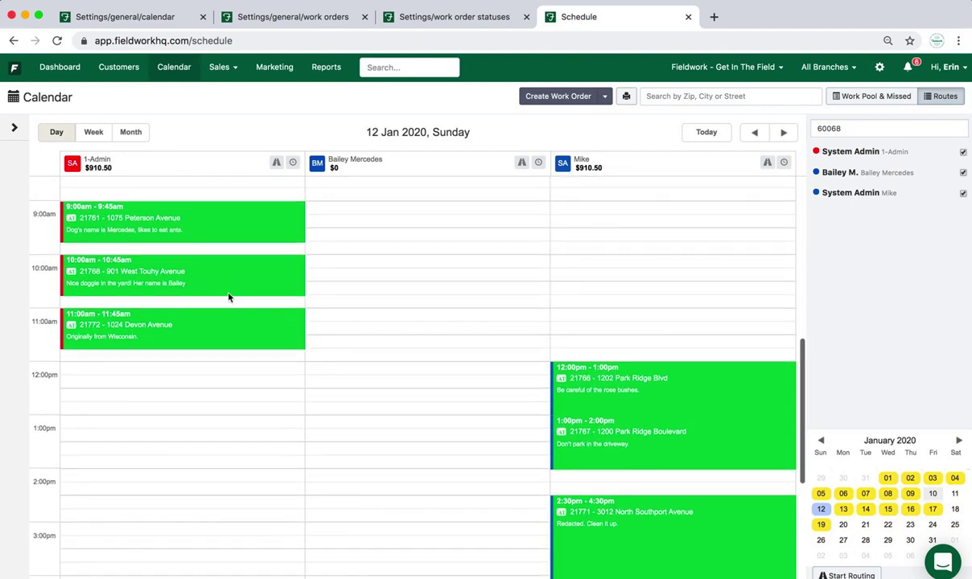
pyautogui.scroll(8, 227, 298)
pyautogui.scroll(-3, 228, 298)
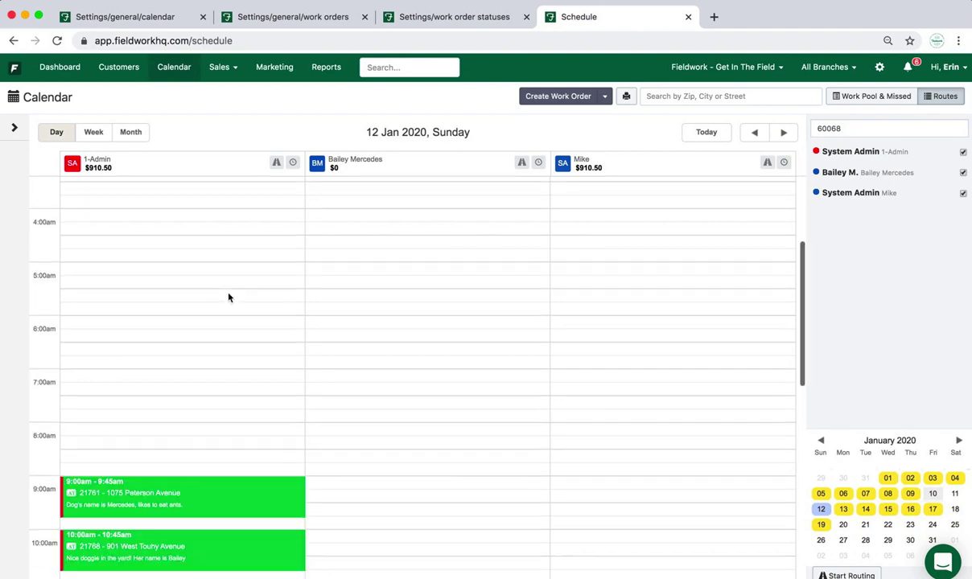
pyautogui.scroll(-10, 227, 297)
pyautogui.scroll(8, 228, 298)
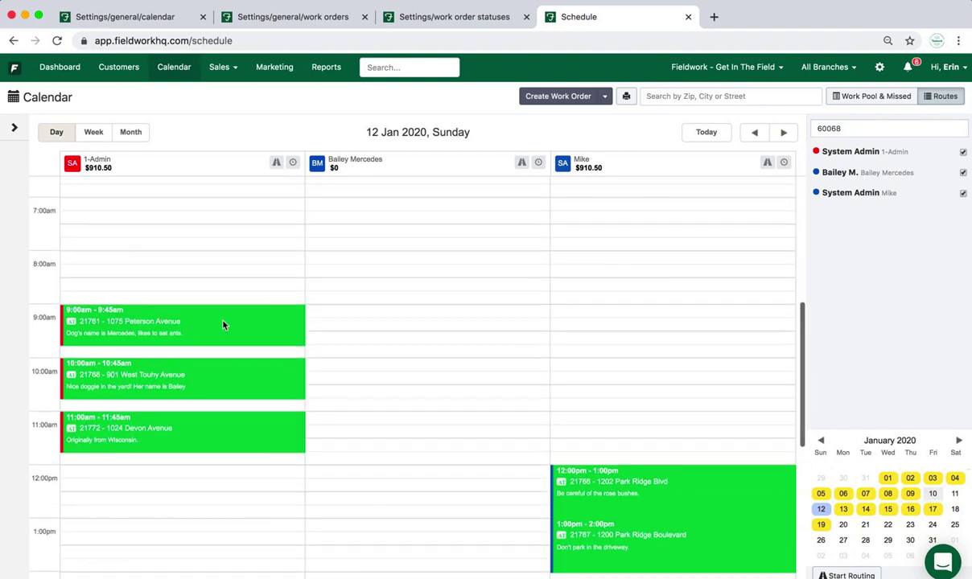
pyautogui.click(224, 325)
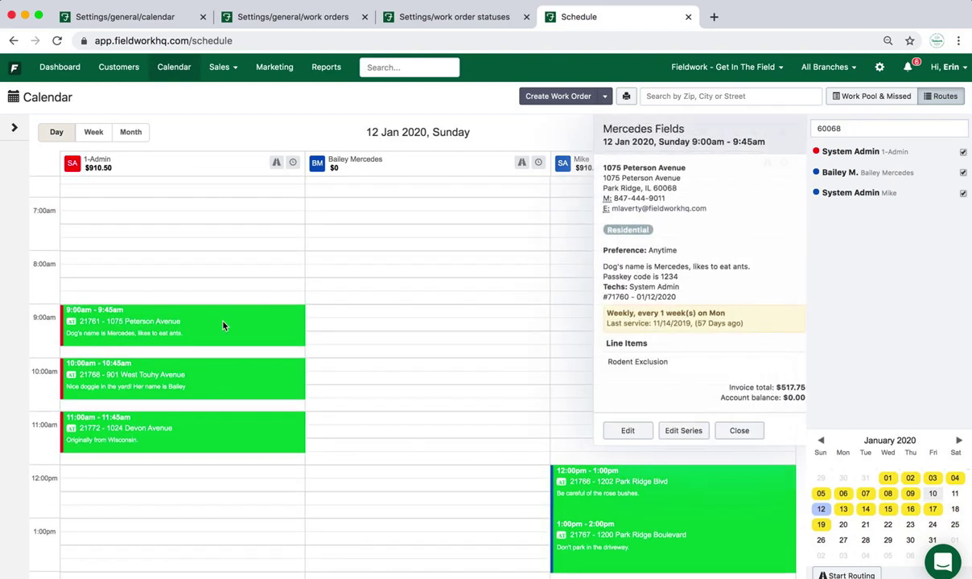
pyautogui.click(616, 432)
pyautogui.click(962, 67)
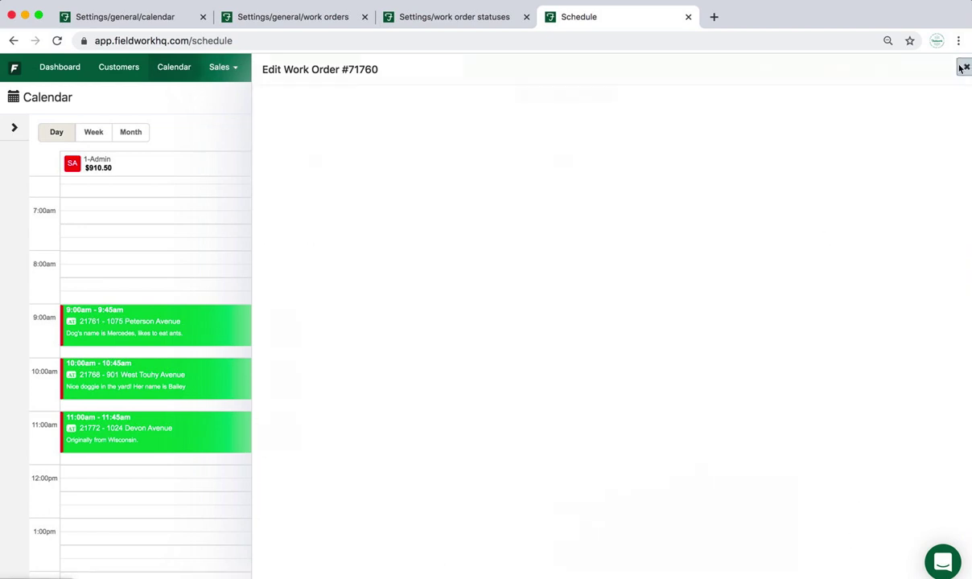
# - Go back to the 10 January 2020 day schedule and examine the status colors of its work orders
pyautogui.click(753, 133)
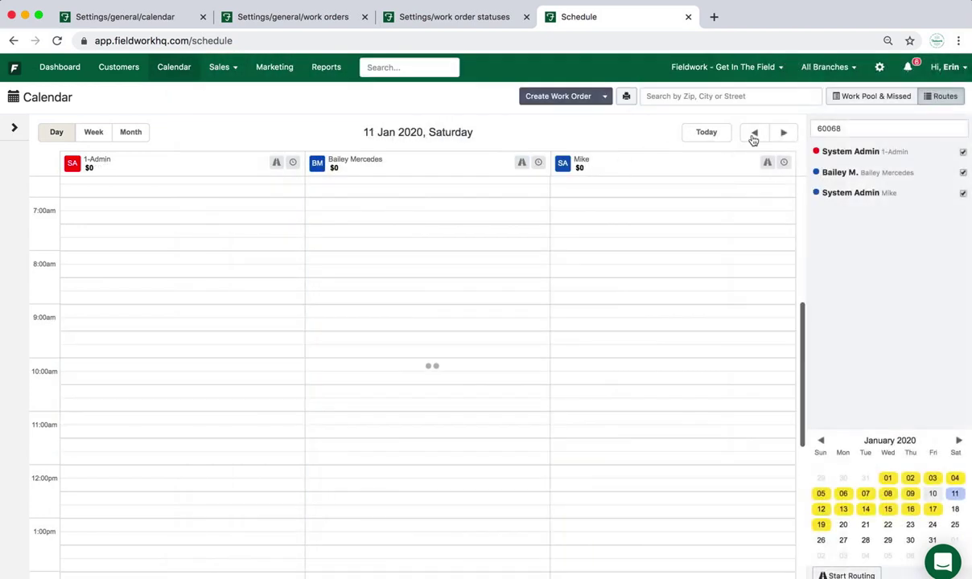
pyautogui.click(753, 135)
pyautogui.scroll(-5, 473, 394)
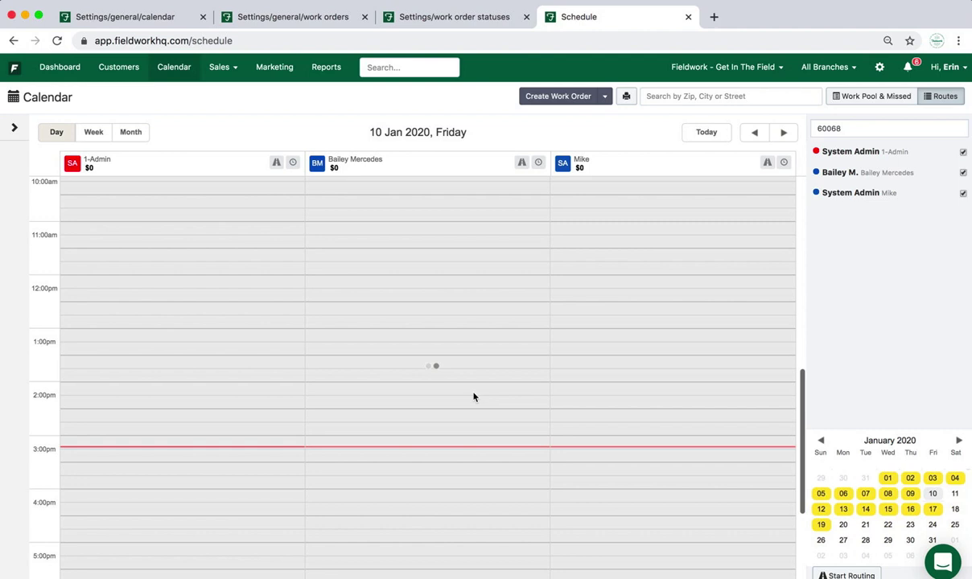
pyautogui.scroll(-5, 473, 396)
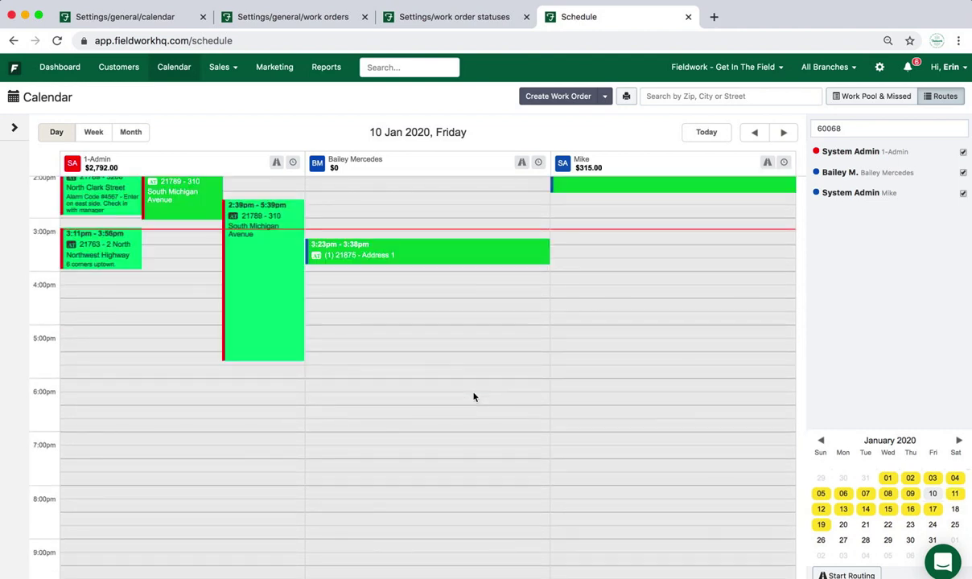
pyautogui.scroll(15, 473, 397)
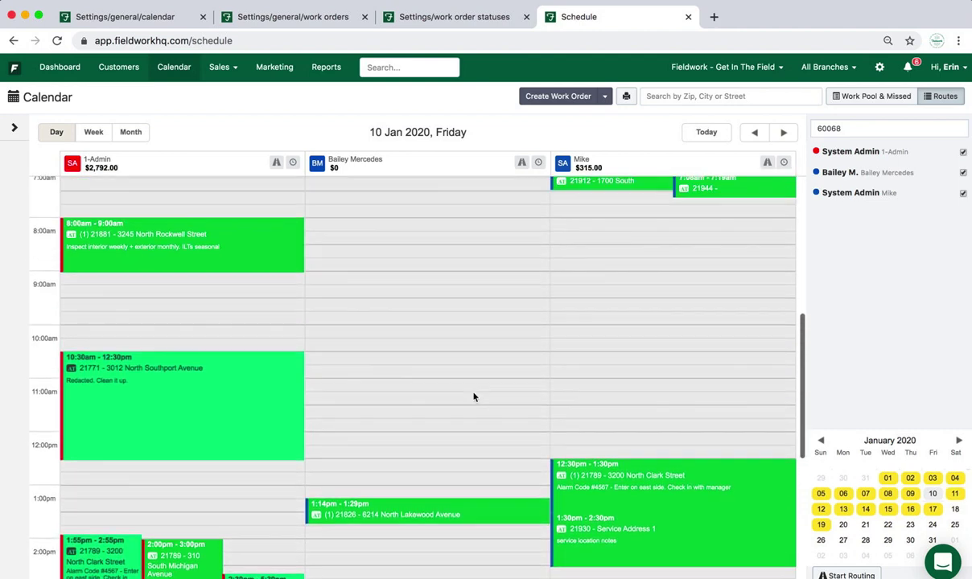
pyautogui.scroll(-5, 473, 397)
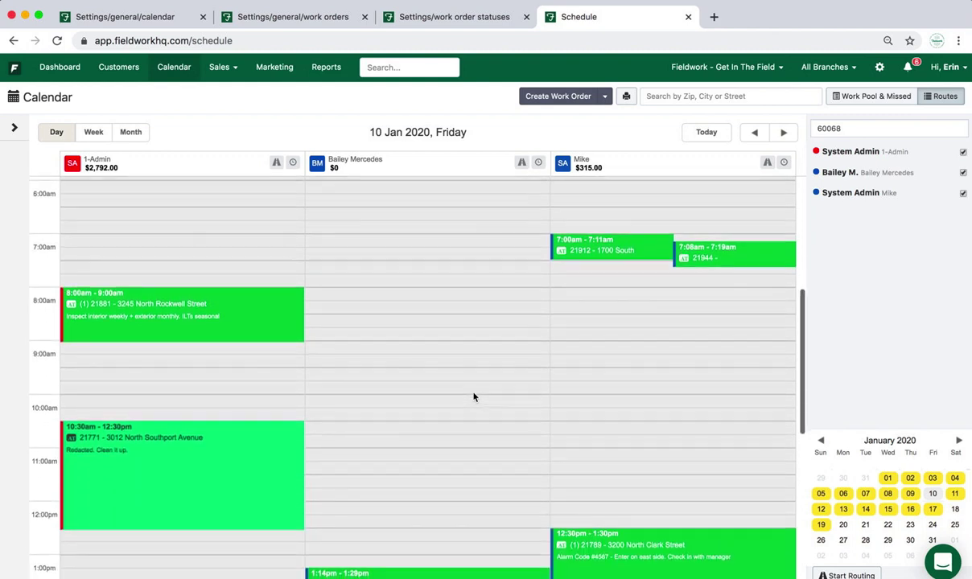
pyautogui.scroll(-5, 472, 396)
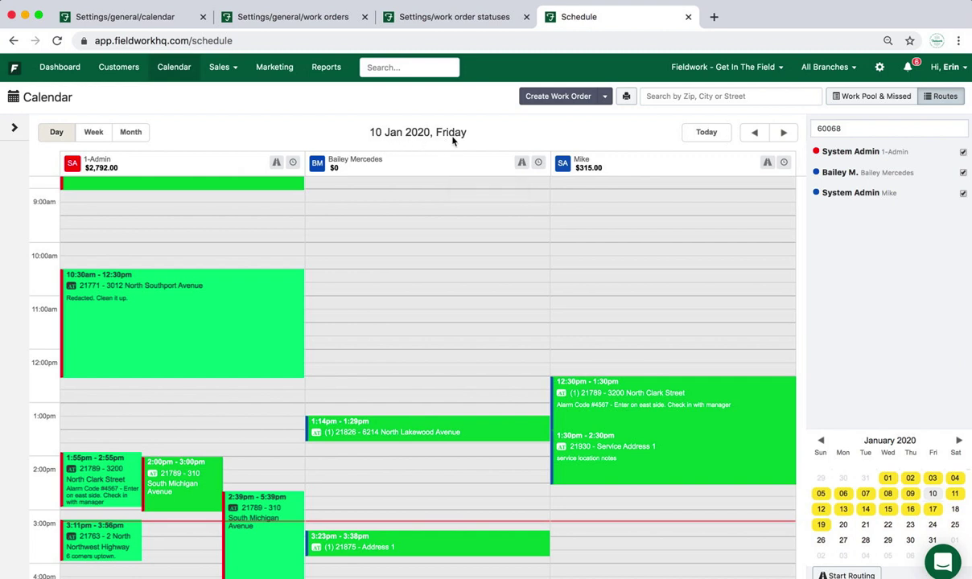
# - Review the general Work Orders settings, including the option that automatically marks passed "Scheduled" appointments as "Missed"
pyautogui.click(460, 20)
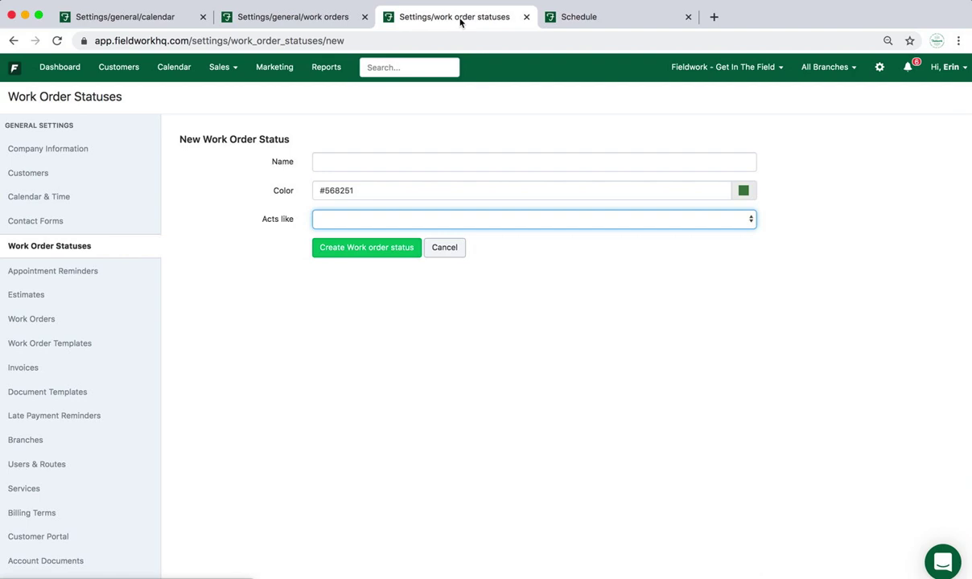
pyautogui.click(304, 18)
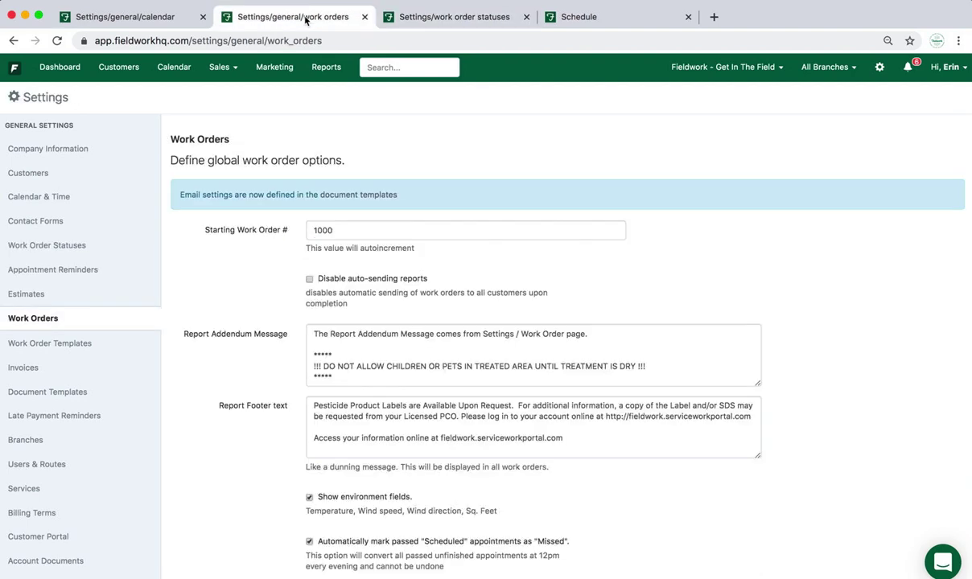
pyautogui.scroll(-2, 290, 234)
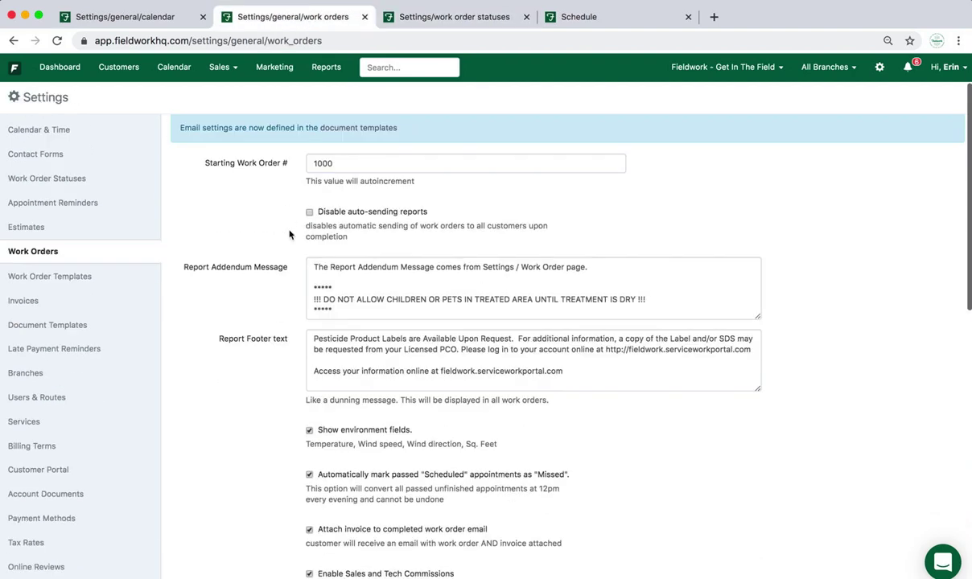
pyautogui.scroll(-9, 289, 234)
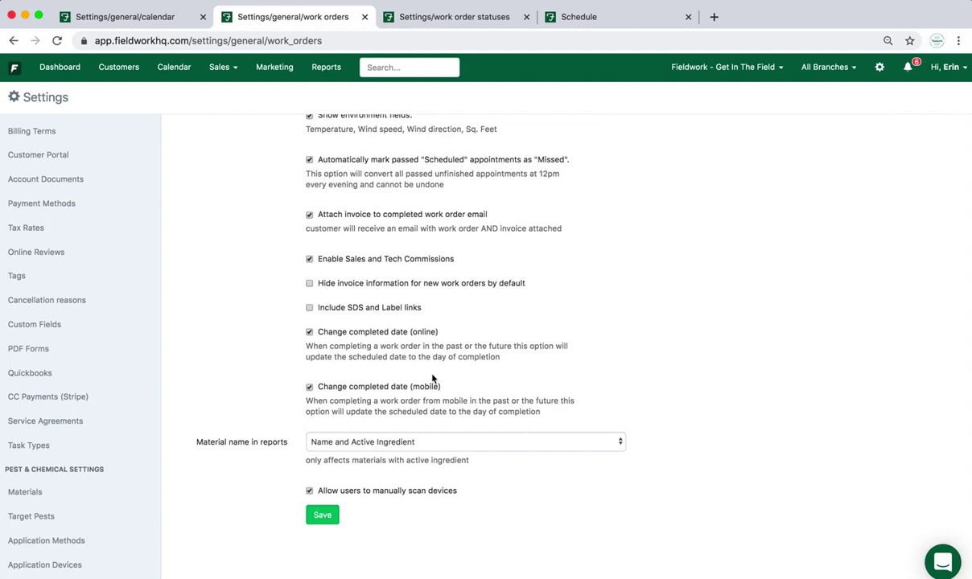
pyautogui.scroll(5, 432, 377)
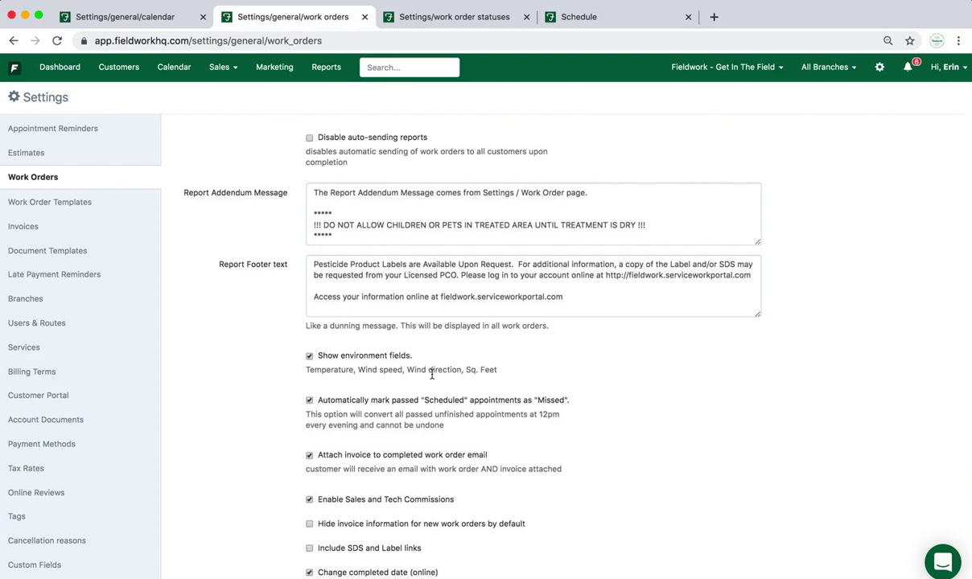
pyautogui.scroll(-2, 409, 371)
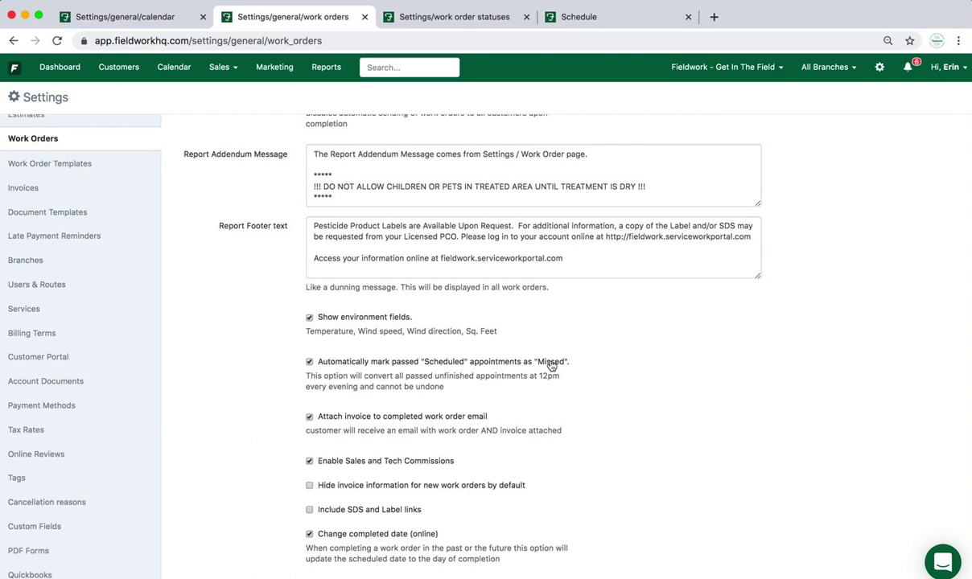
# - Return to the Calendar & Time settings and look over their options
pyautogui.click(473, 16)
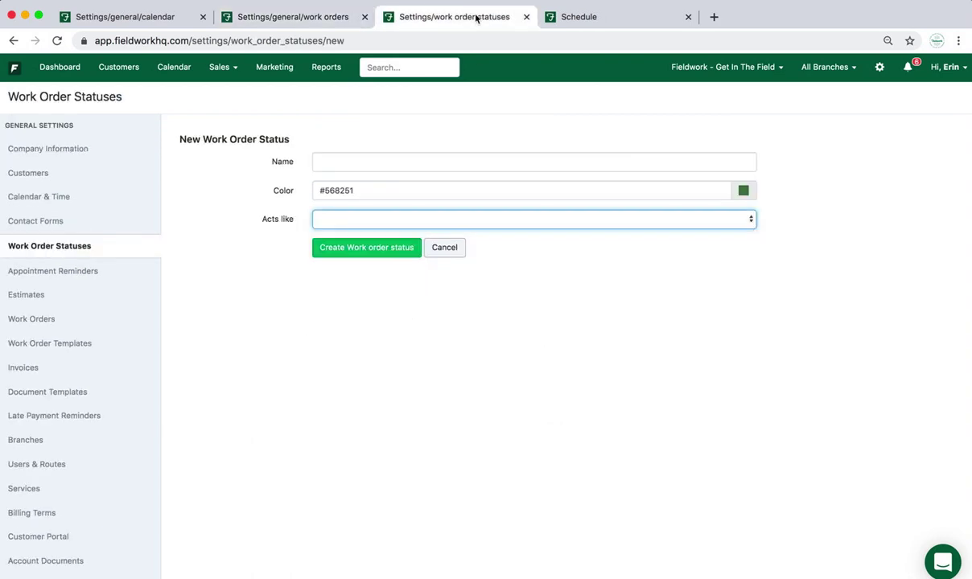
pyautogui.click(291, 20)
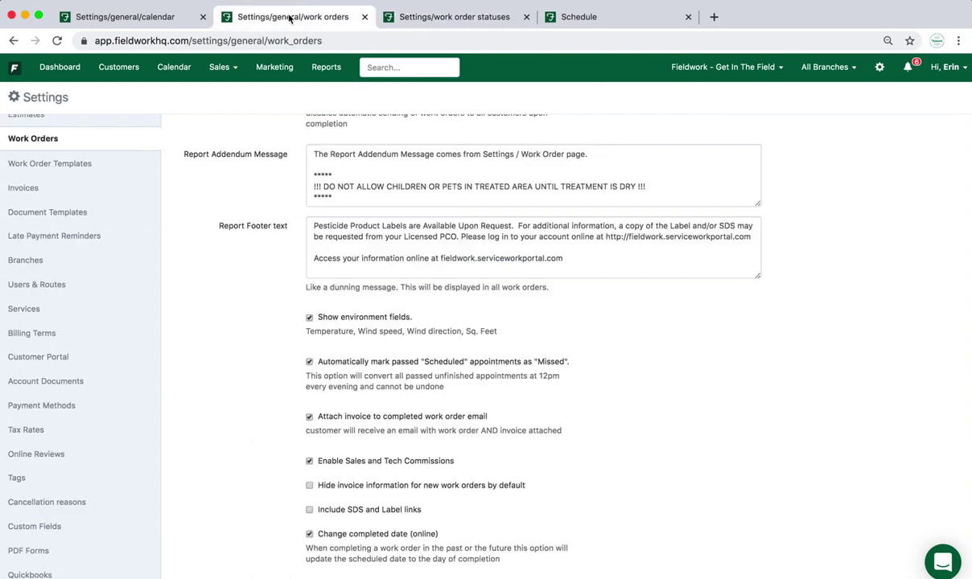
pyautogui.click(161, 17)
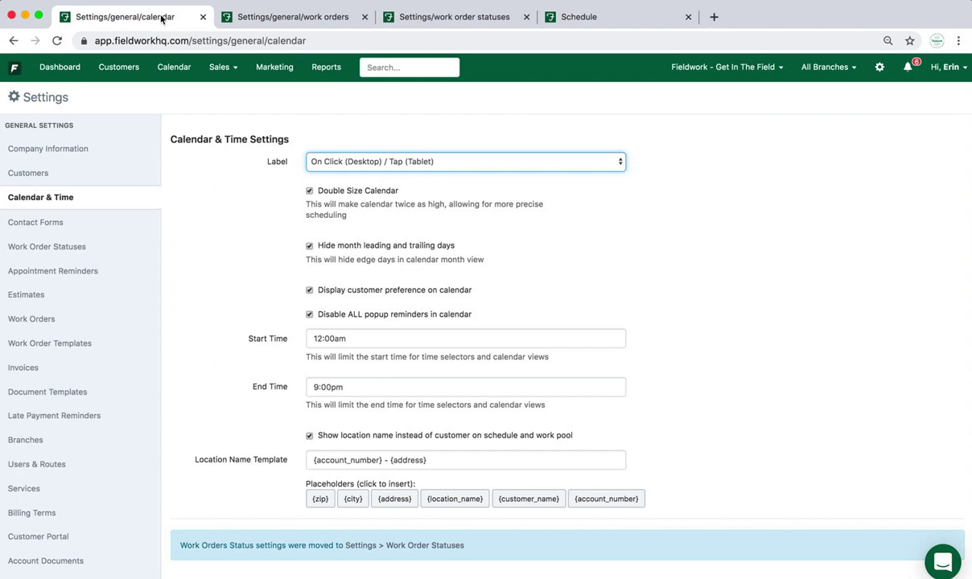
# - On the schedule, show the map beside the calendar and move to 9 January 2020
pyautogui.click(620, 20)
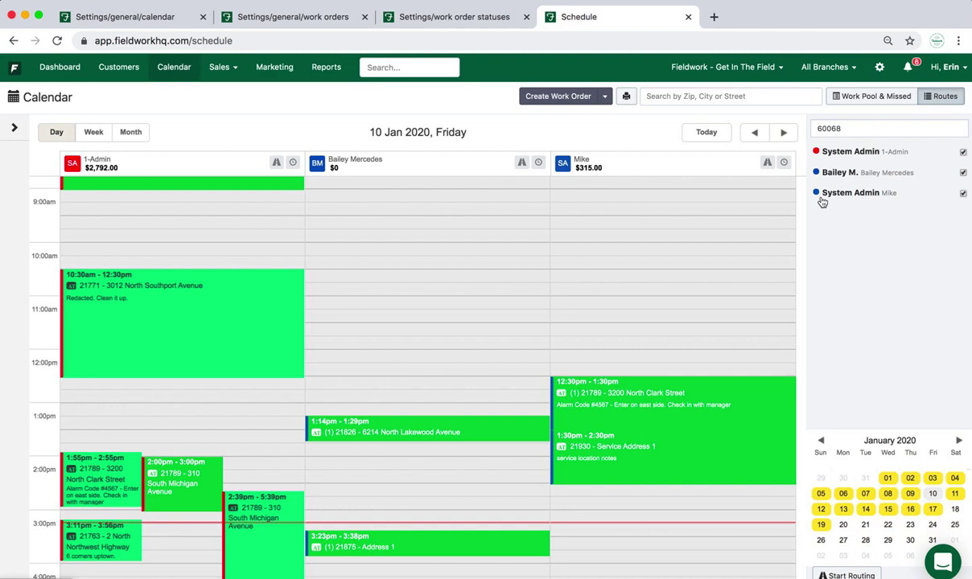
pyautogui.click(15, 127)
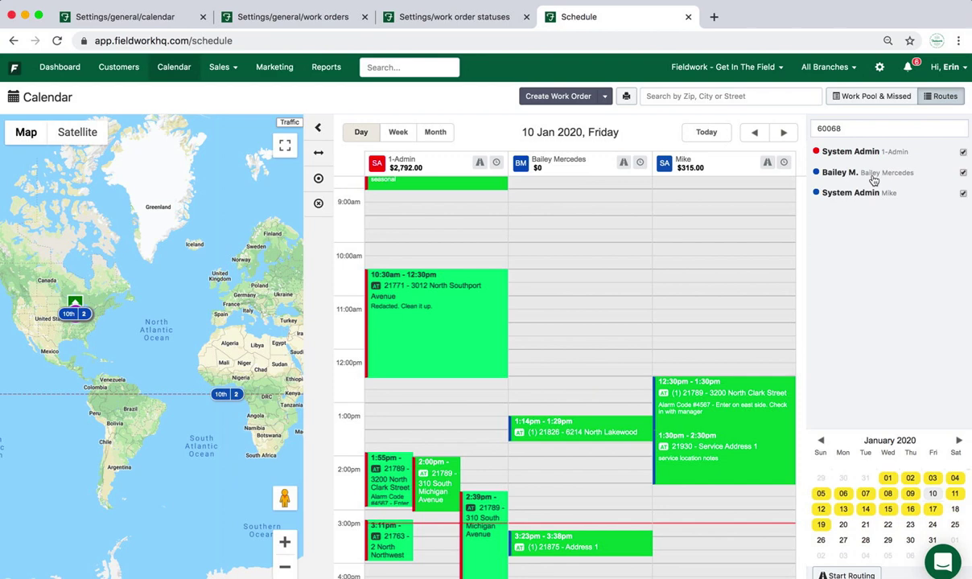
pyautogui.click(753, 132)
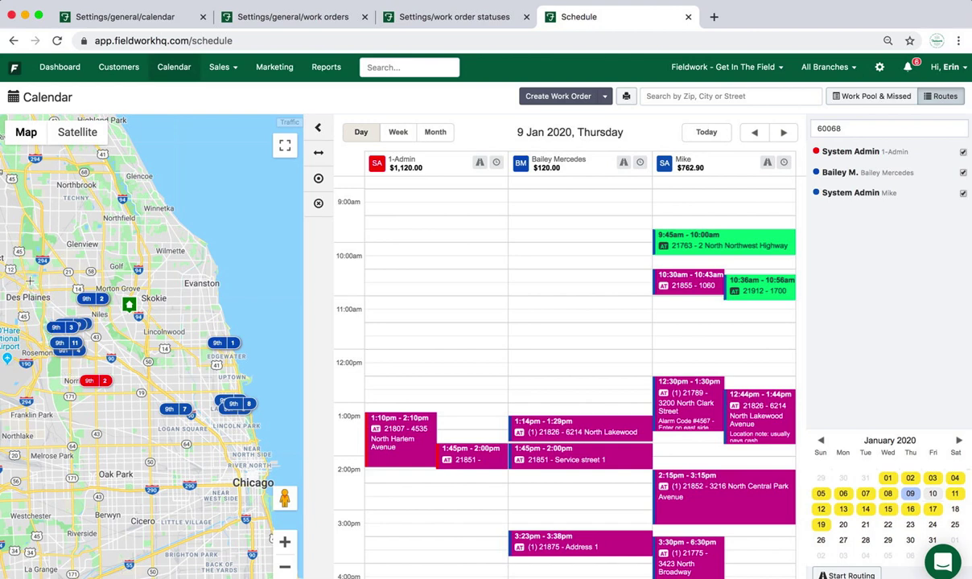
# - Select the map area around Niles and Skokie and change the route of its work orders to System Admin - 1-Admin
pyautogui.moveTo(30, 274); pyautogui.dragTo(145, 372)
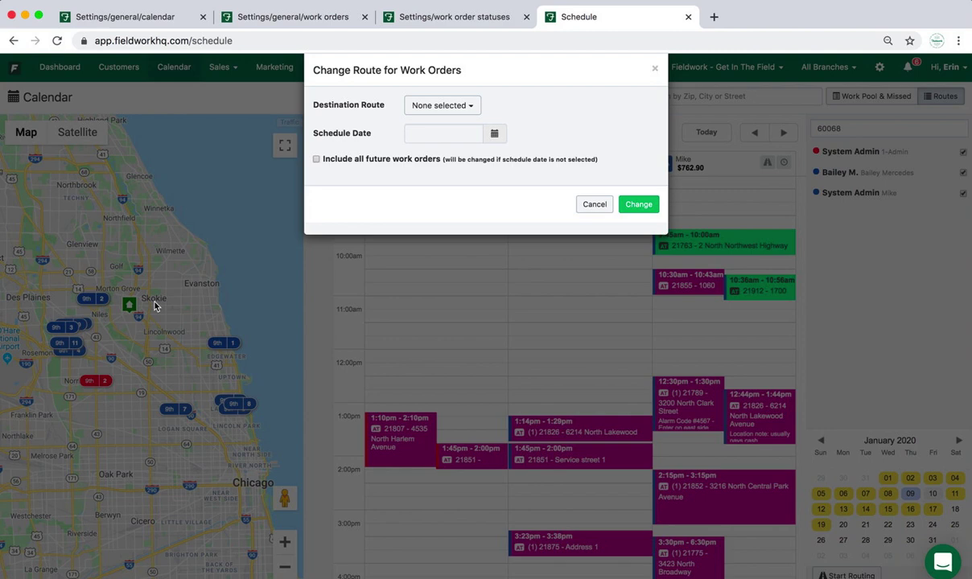
pyautogui.click(418, 109)
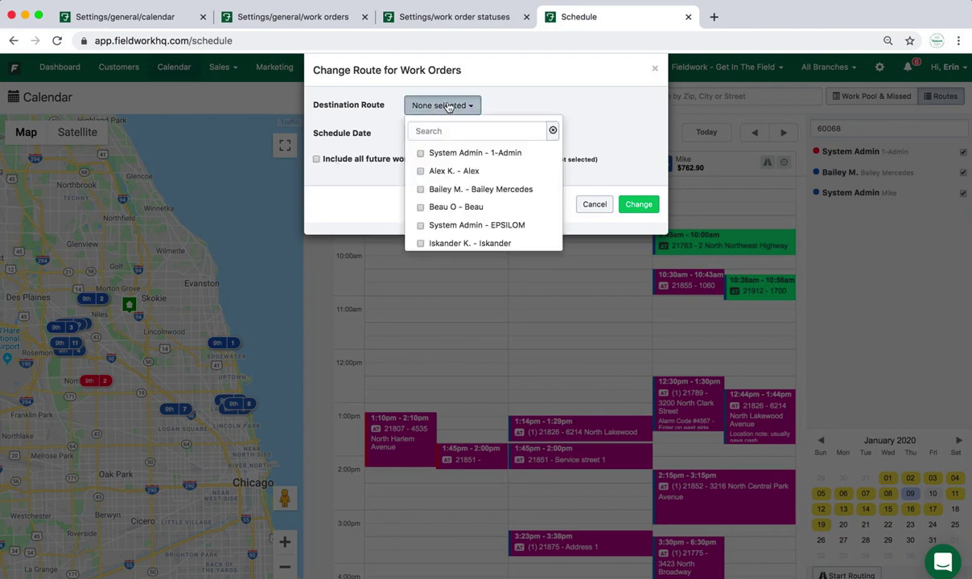
pyautogui.click(433, 154)
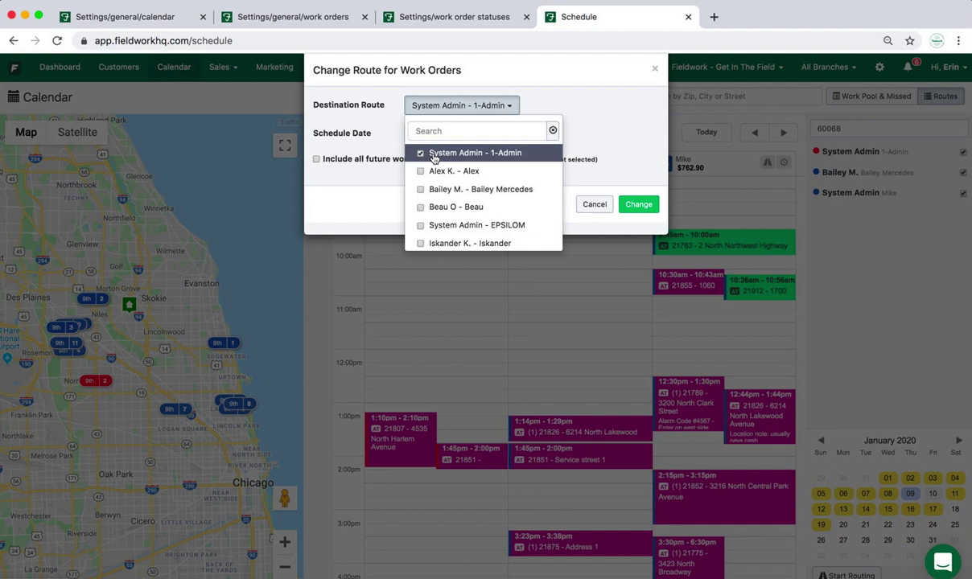
pyautogui.click(636, 205)
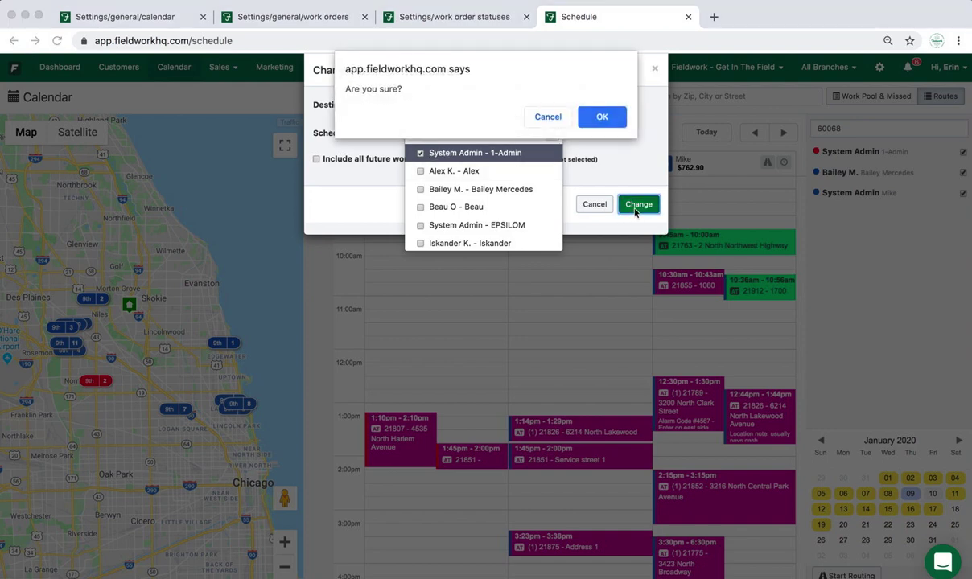
pyautogui.click(601, 118)
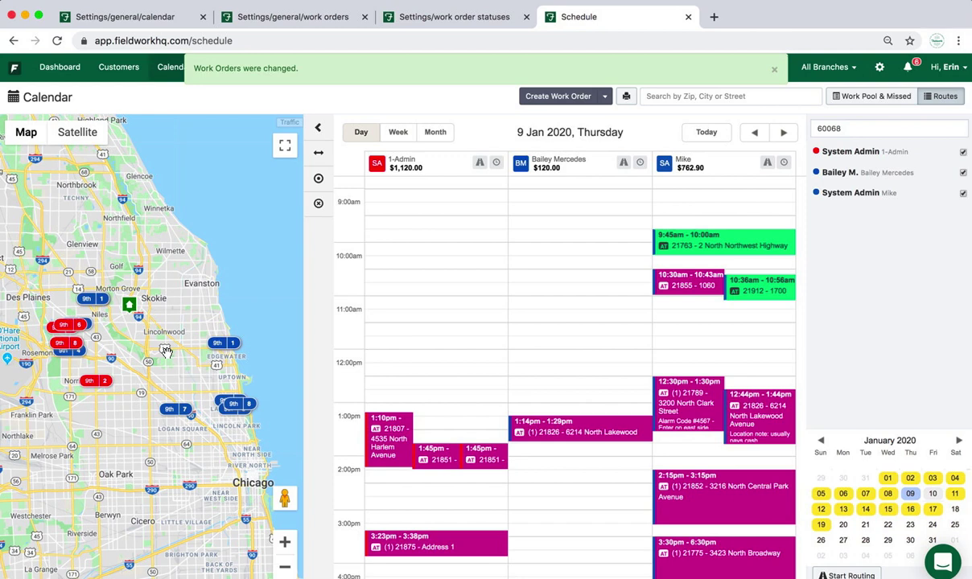
# - Try the map's satellite imagery, bring the schedule to today's date, and restore the standard map
pyautogui.click(84, 139)
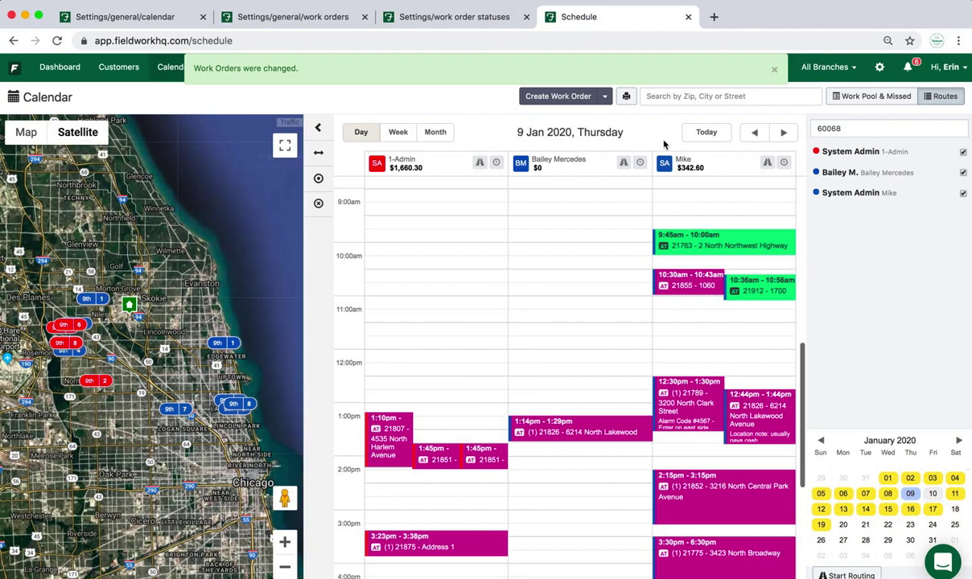
pyautogui.click(706, 134)
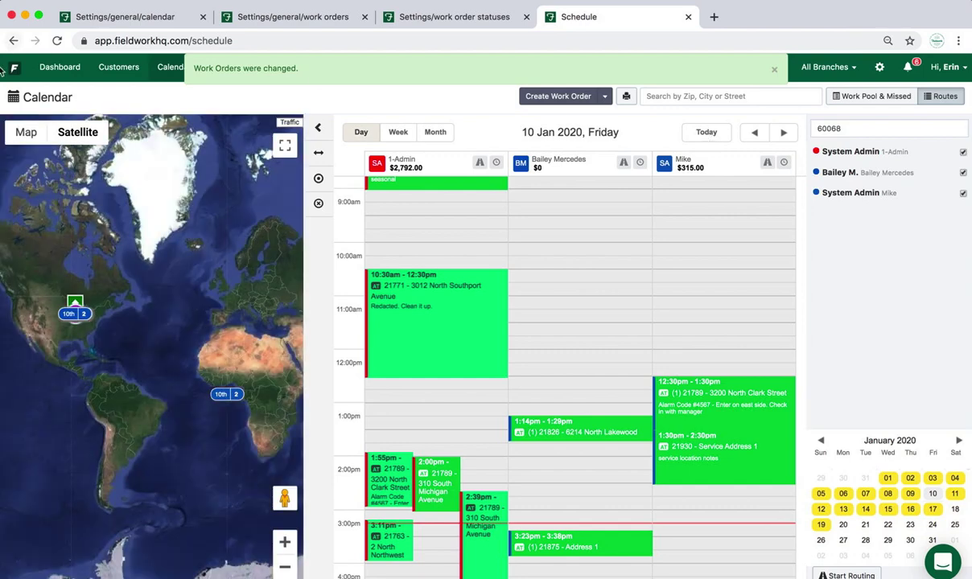
pyautogui.click(28, 132)
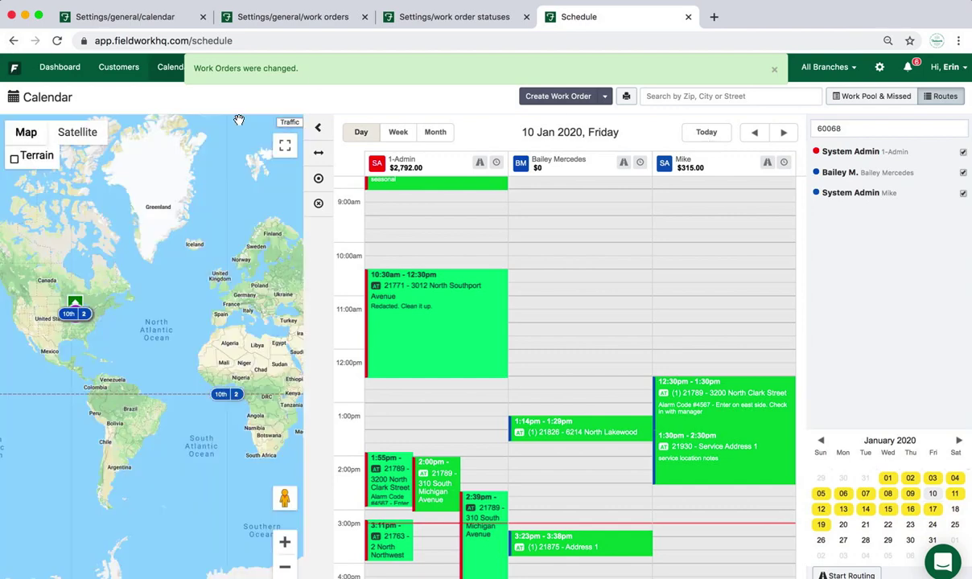
# - Try the map's traffic layer and hide the third listed route from the schedule
pyautogui.click(290, 123)
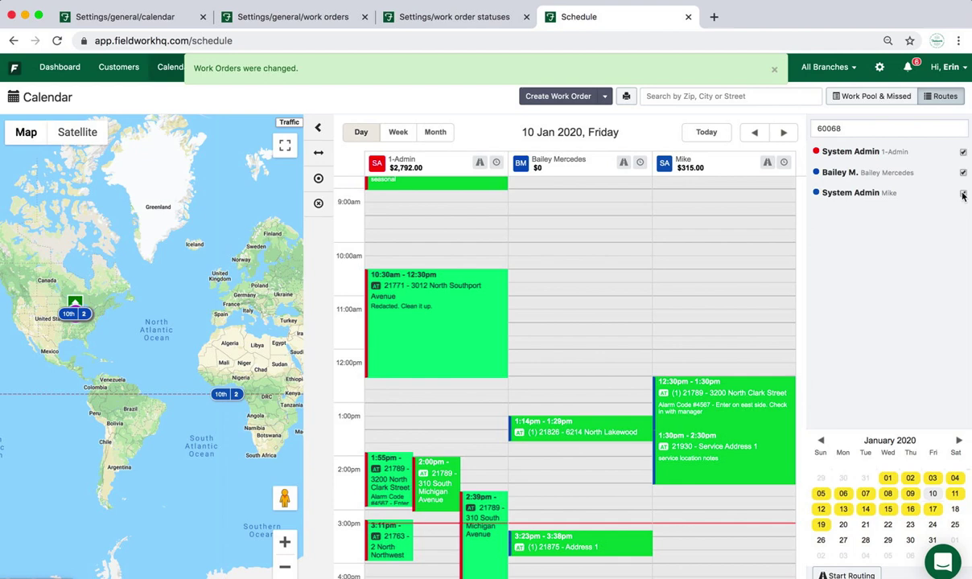
pyautogui.click(963, 194)
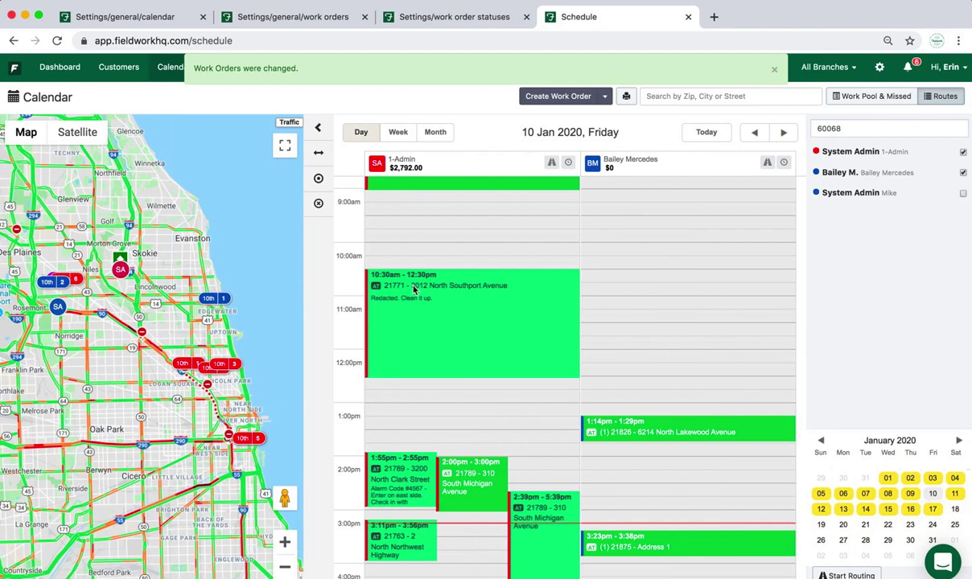
pyautogui.click(290, 124)
pyautogui.click(289, 124)
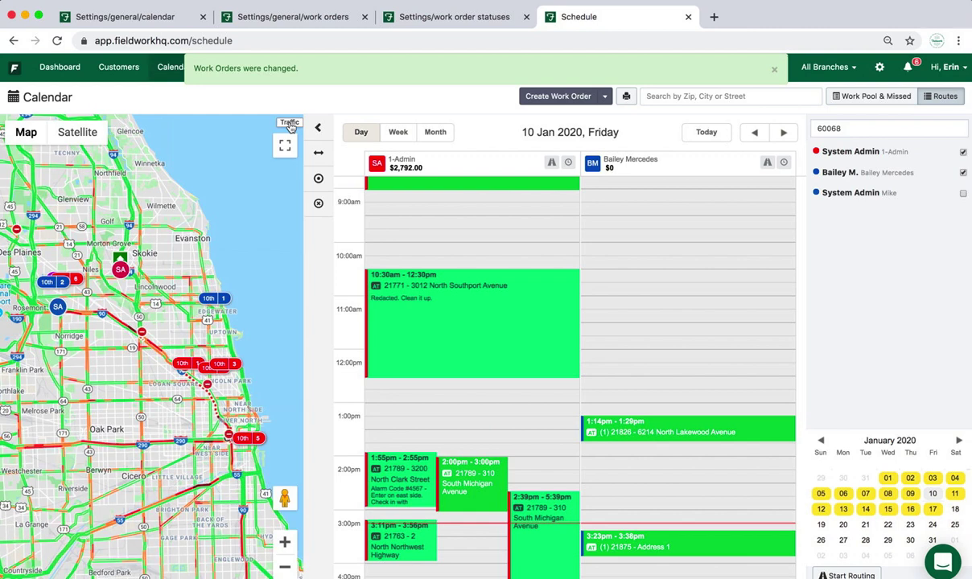
# - Turn off the map's traffic layer and show the missed work orders both on the map and in the side list
pyautogui.click(289, 124)
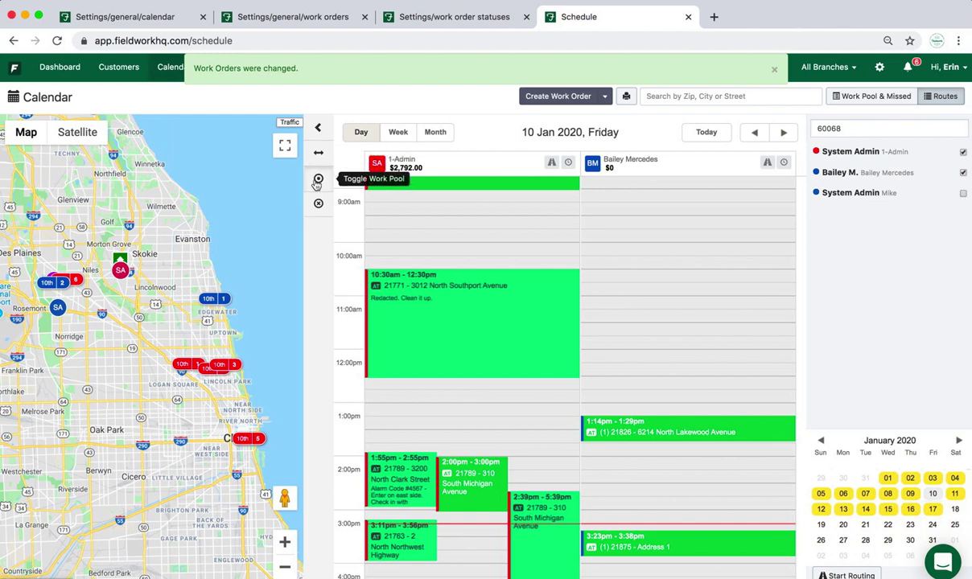
pyautogui.click(877, 97)
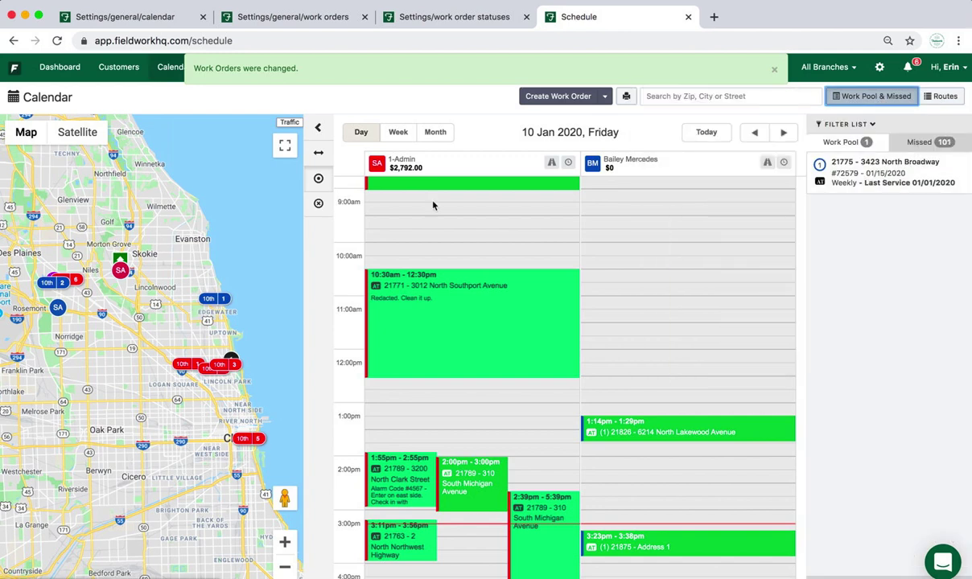
pyautogui.click(312, 204)
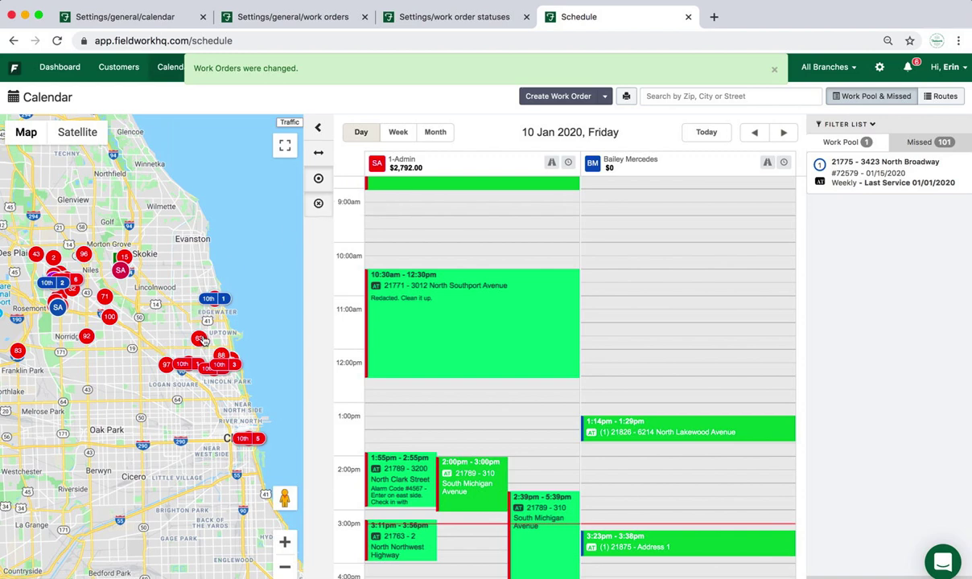
pyautogui.click(917, 146)
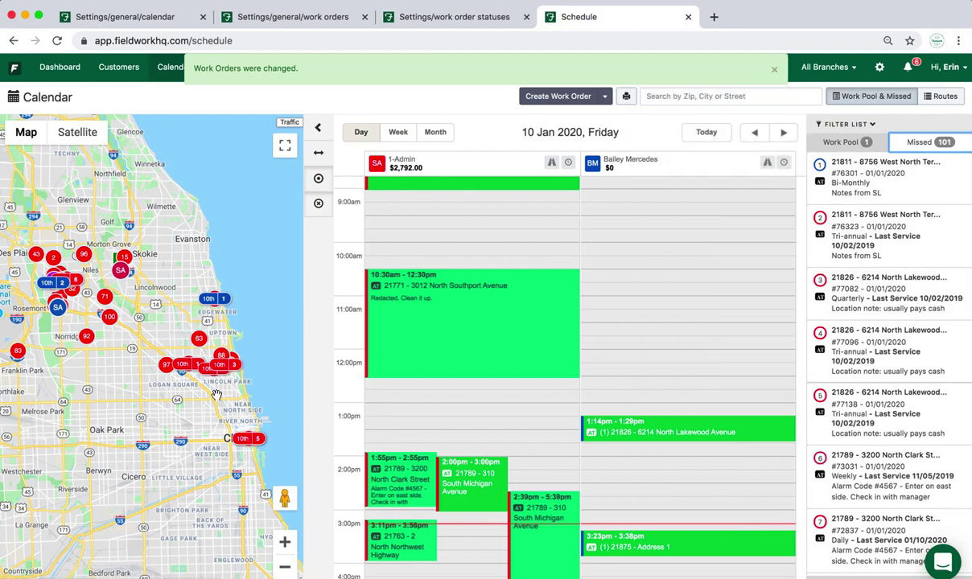
# - List the missed work orders by distance from the second route's first 10 January stop on the map and browse them
pyautogui.click(208, 302)
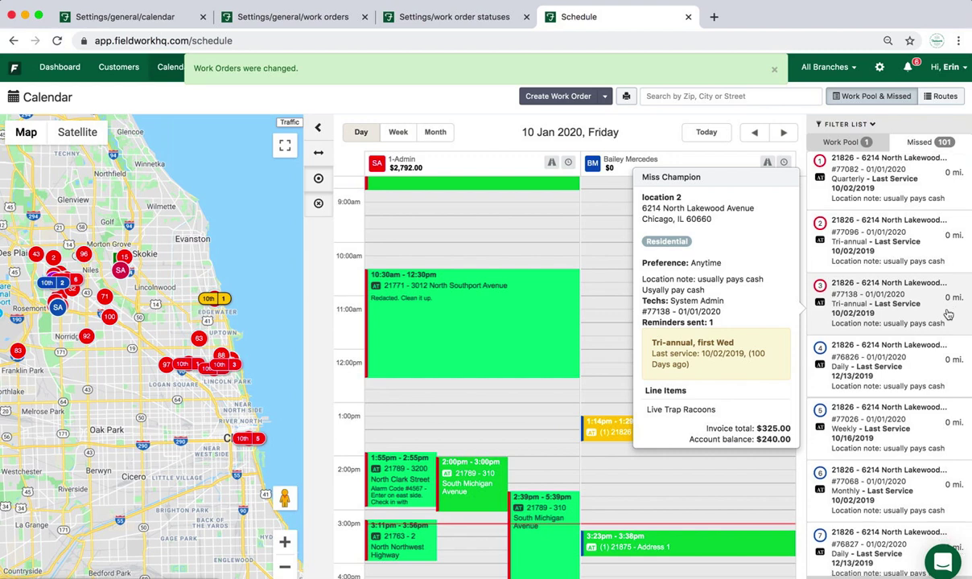
pyautogui.scroll(-3, 948, 314)
pyautogui.scroll(3, 948, 315)
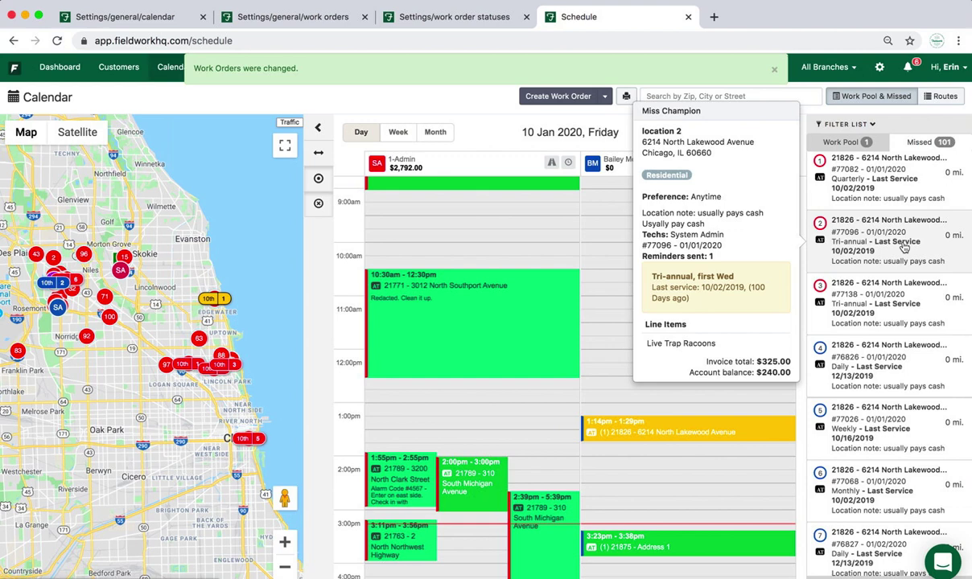
pyautogui.scroll(-2, 903, 246)
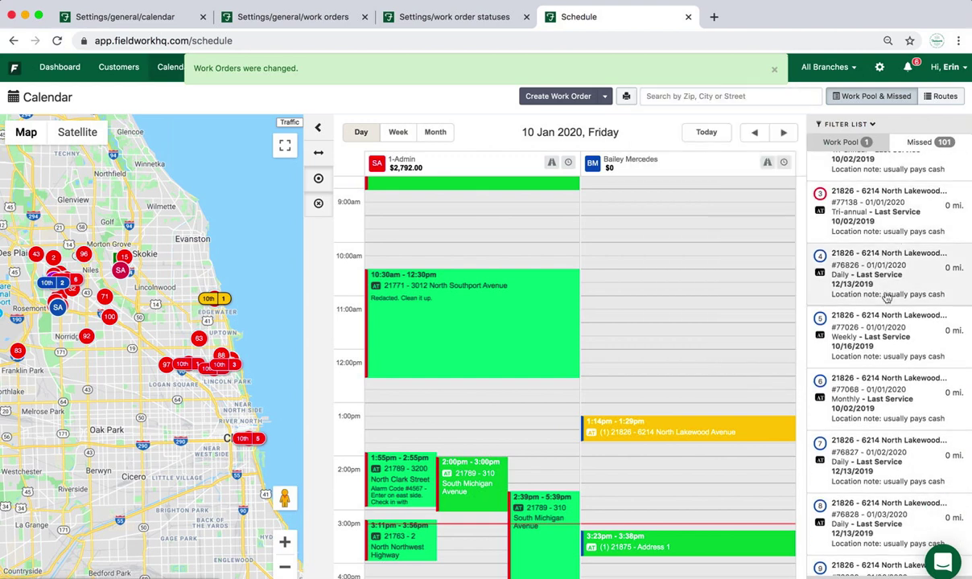
pyautogui.scroll(-3, 812, 289)
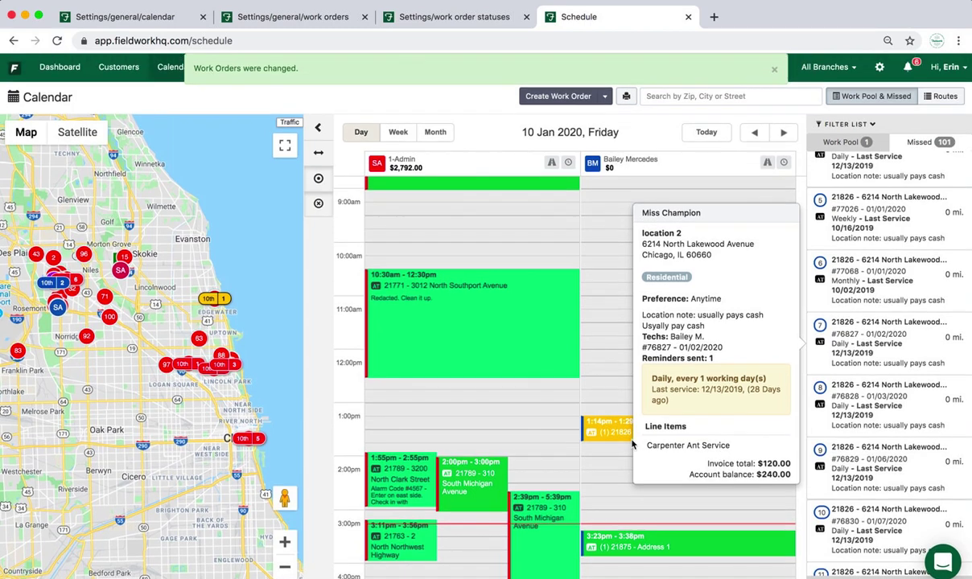
# - Schedule three missed work orders on the second route at 4:15pm, 4:45pm and 5:15pm, taking the fifth listed one each time
pyautogui.scroll(-2, 573, 445)
pyautogui.scroll(-3, 573, 445)
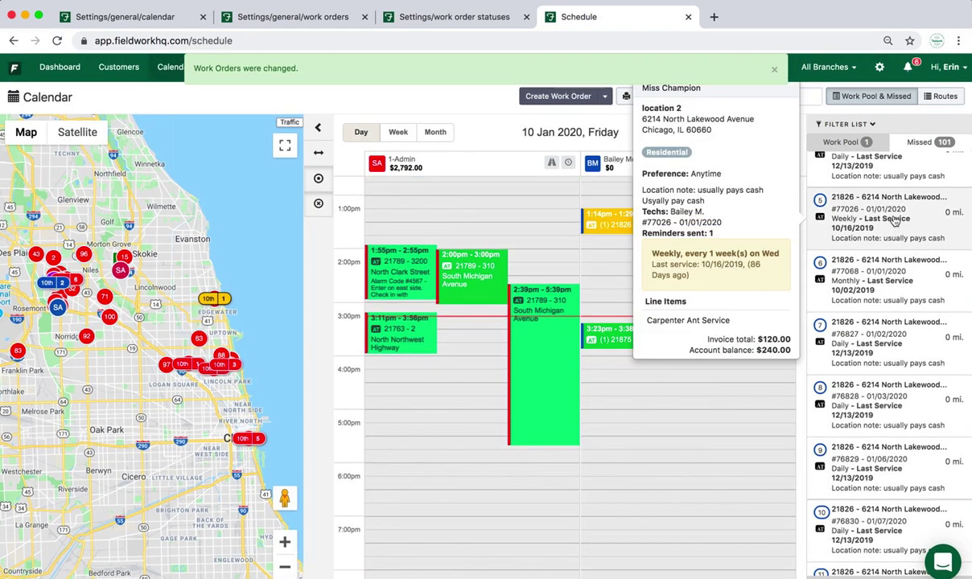
pyautogui.moveTo(885, 213); pyautogui.dragTo(642, 382)
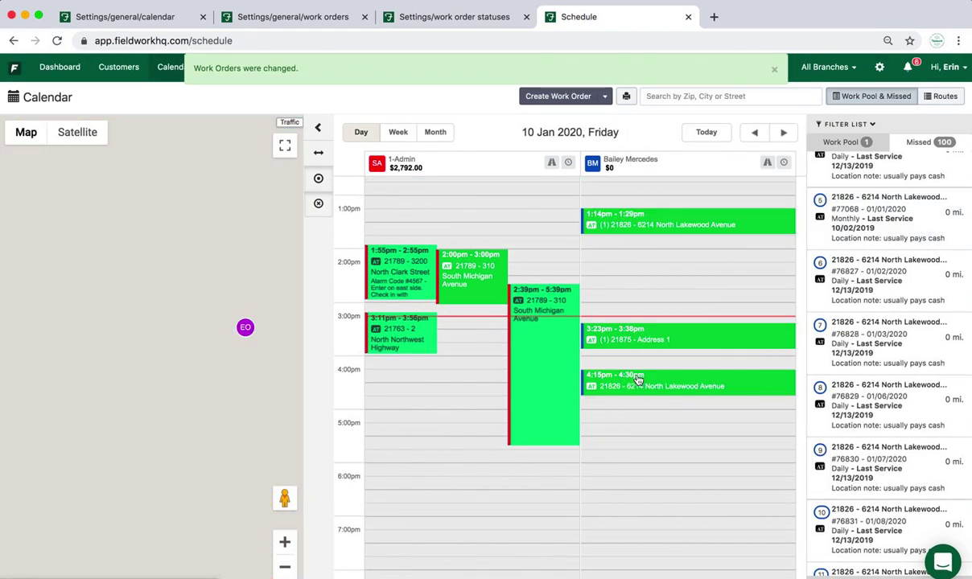
pyautogui.moveTo(884, 213); pyautogui.dragTo(640, 407)
pyautogui.moveTo(885, 219); pyautogui.dragTo(603, 431)
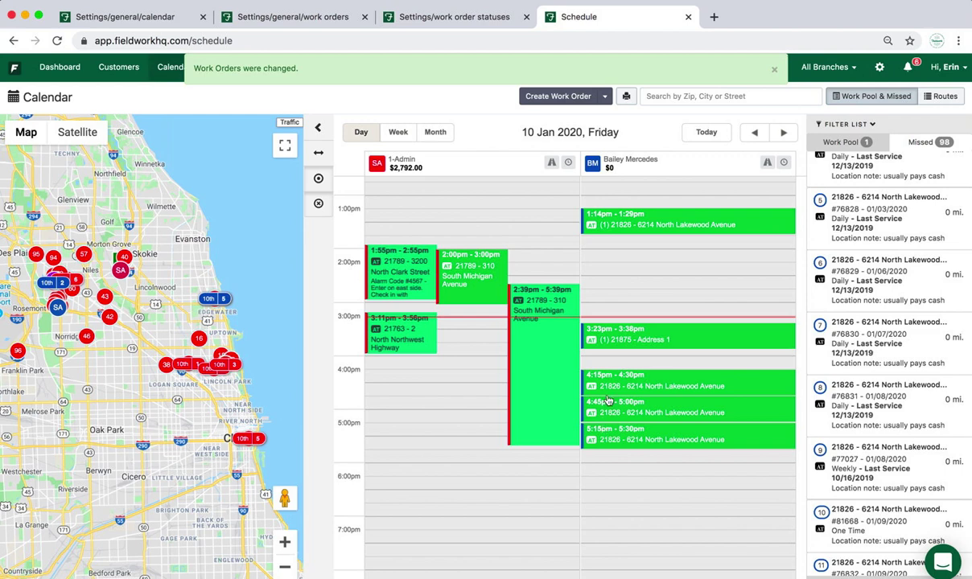
# - Move the 4:15pm work order to 6:00pm on the 1-Admin route and extend the 3:23pm work order to end at 4:30pm
pyautogui.moveTo(574, 378); pyautogui.dragTo(419, 473)
pyautogui.click(636, 221)
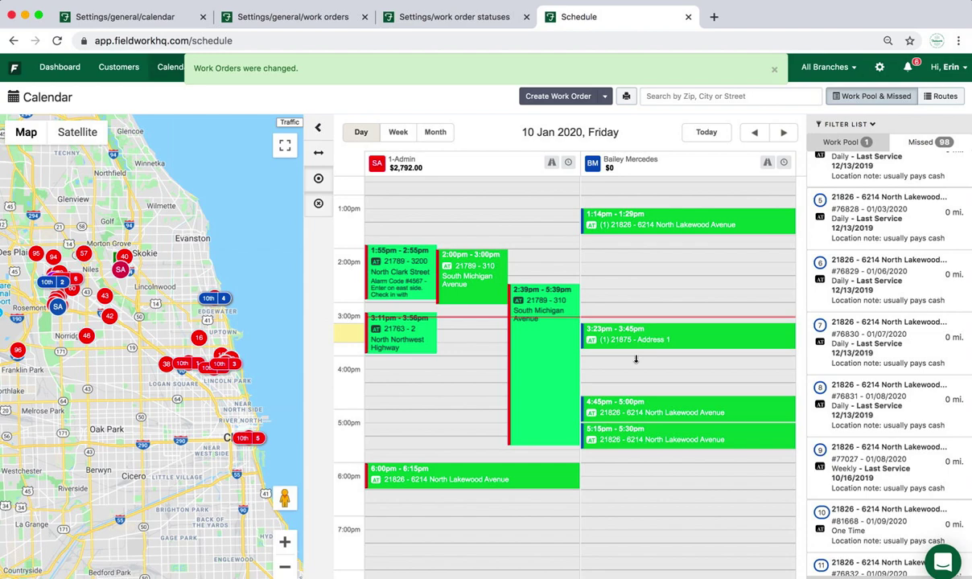
pyautogui.moveTo(635, 359); pyautogui.dragTo(632, 388)
pyautogui.click(632, 222)
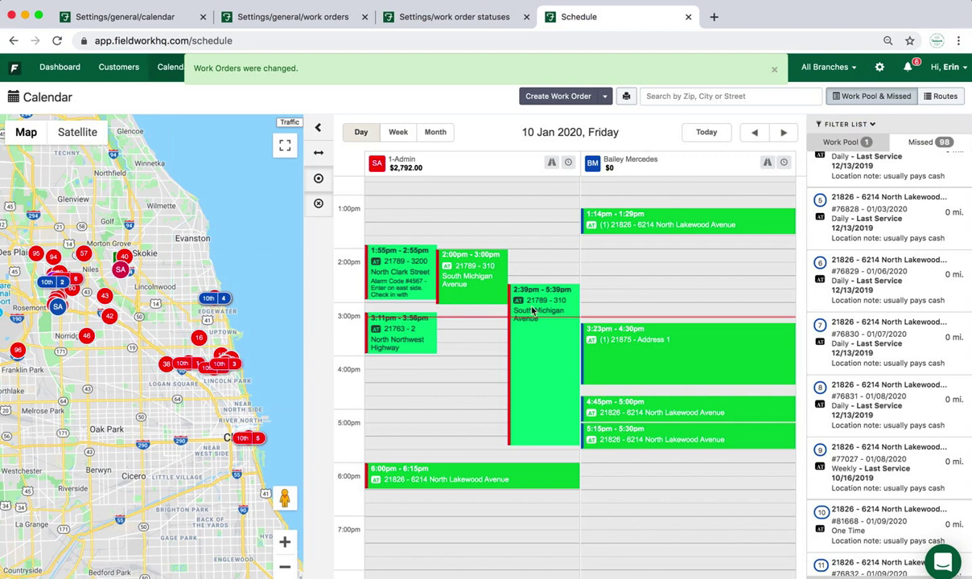
# - In the week view, move Sunday's 1:30am work order to Thursday, January 9 at 2:30am
pyautogui.click(400, 134)
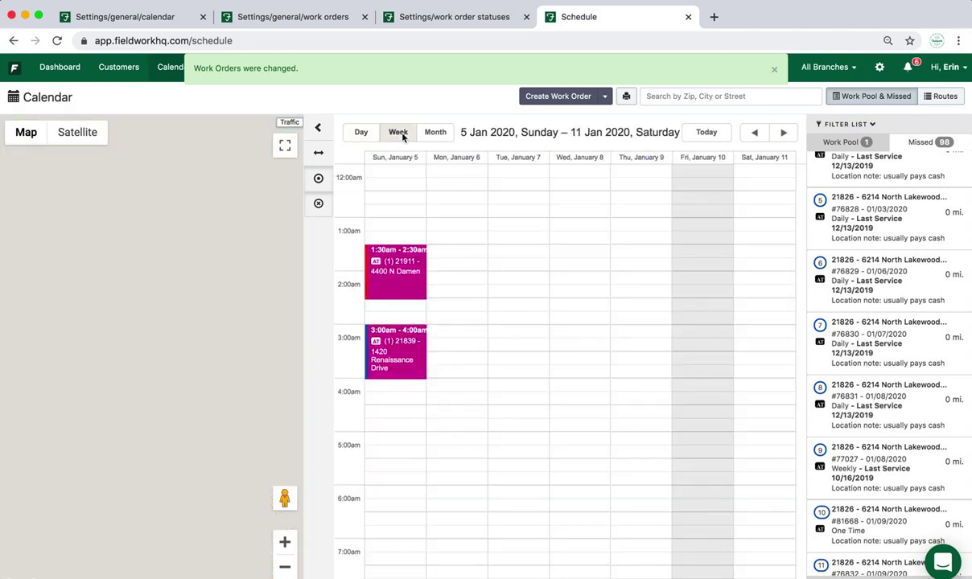
pyautogui.moveTo(370, 258); pyautogui.dragTo(647, 312)
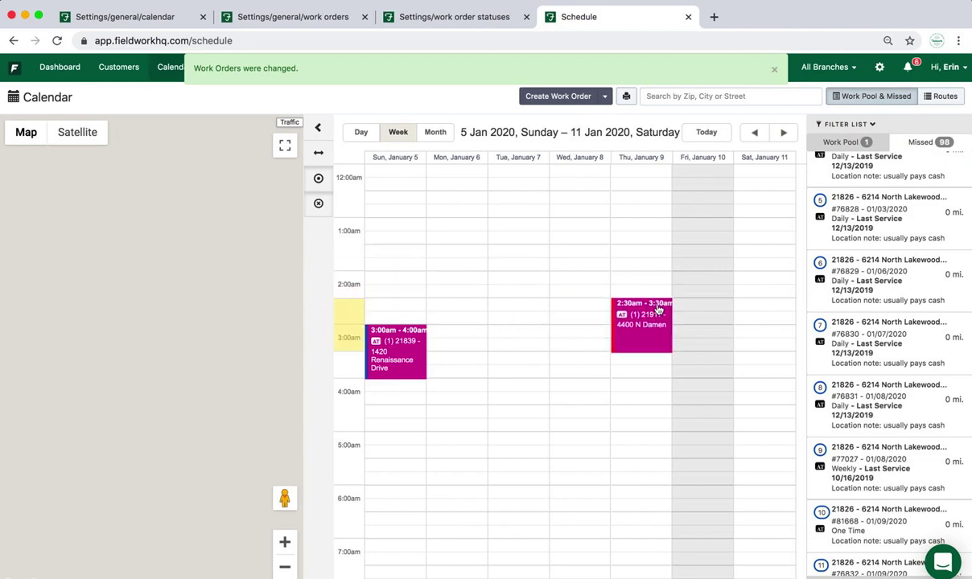
# - In the month view, move the 1:14pm work order from 14 to 21 January, changing only this work order
pyautogui.click(439, 136)
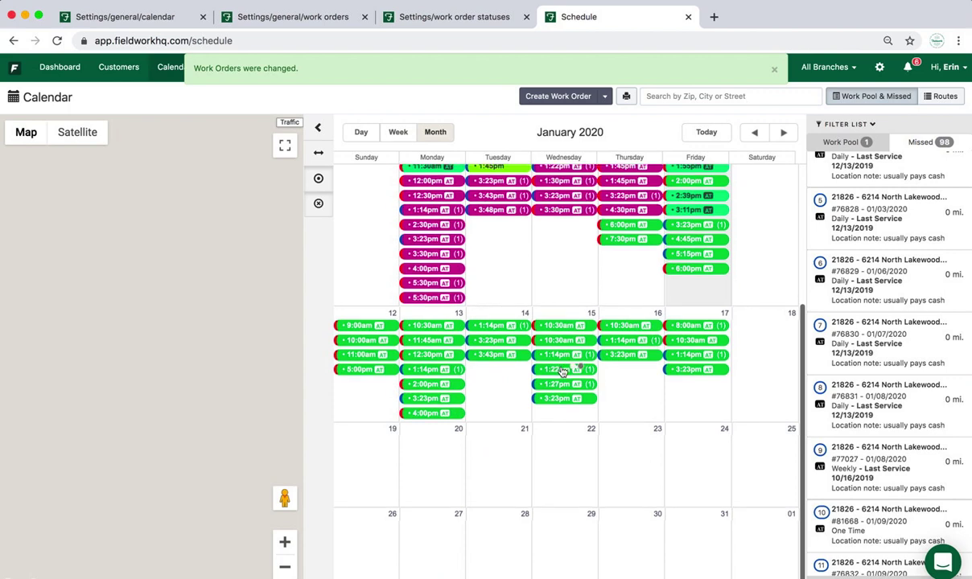
pyautogui.moveTo(491, 329); pyautogui.dragTo(499, 454)
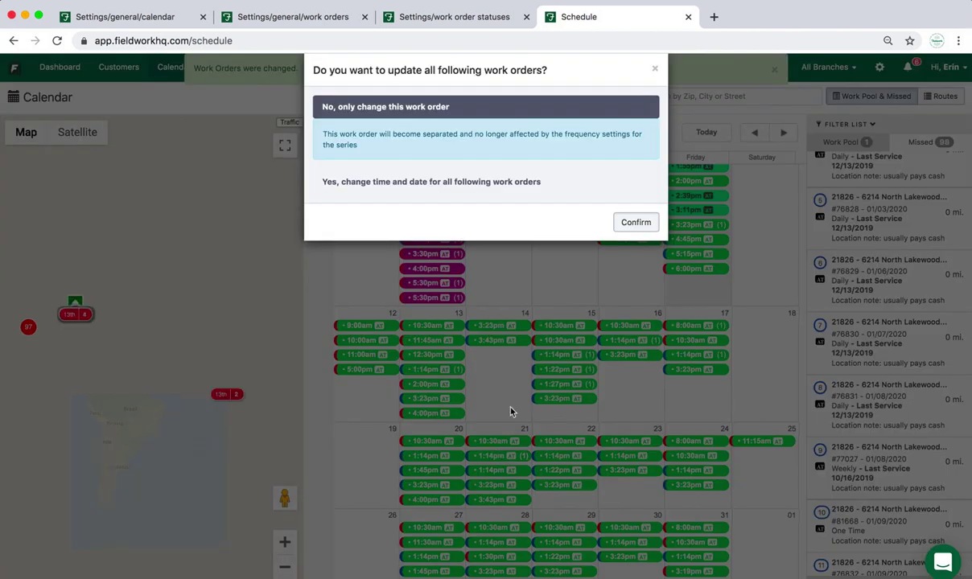
pyautogui.click(635, 223)
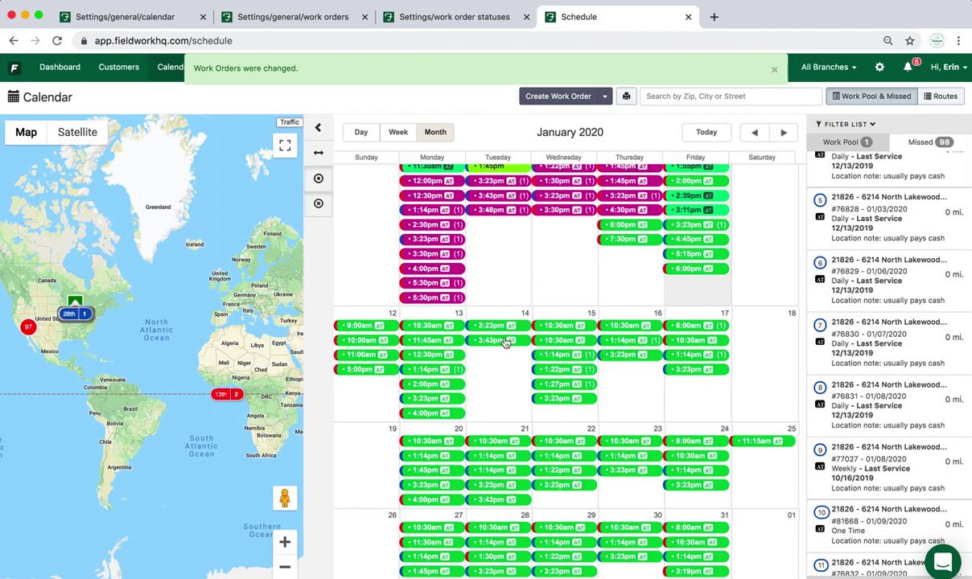
pyautogui.scroll(5, 505, 342)
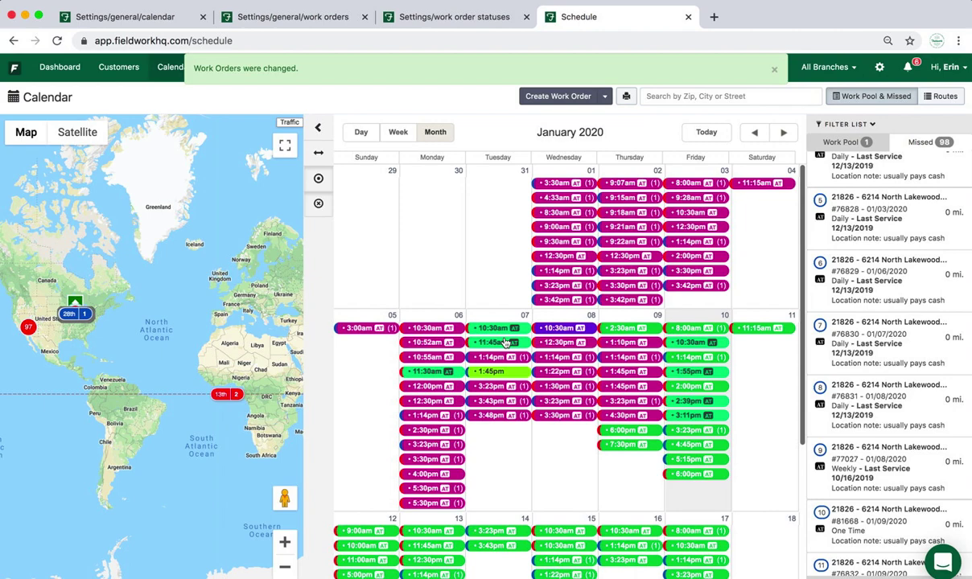
# - Switch from the work order settings to the Calendar & Time settings and review the calendar display options
pyautogui.click(279, 17)
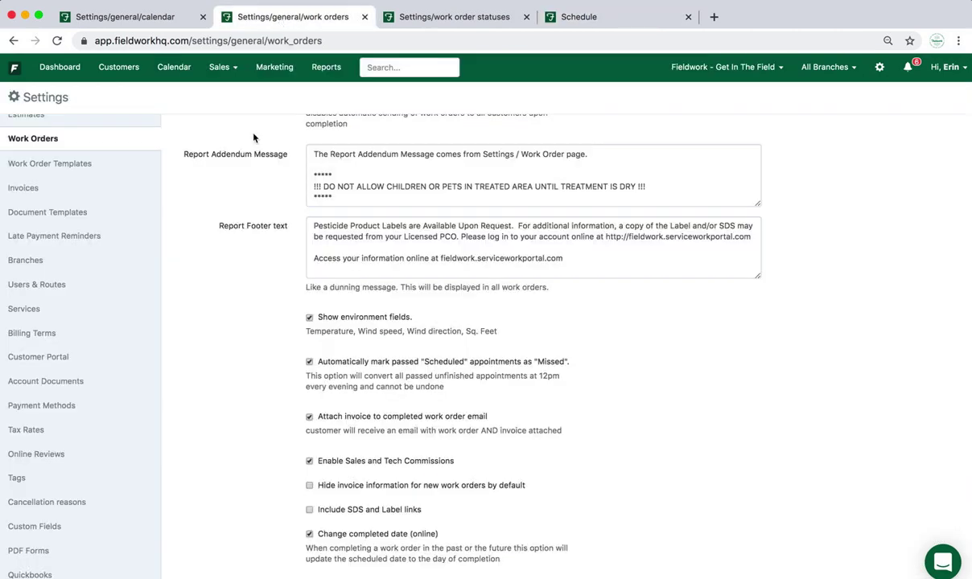
pyautogui.scroll(5, 252, 138)
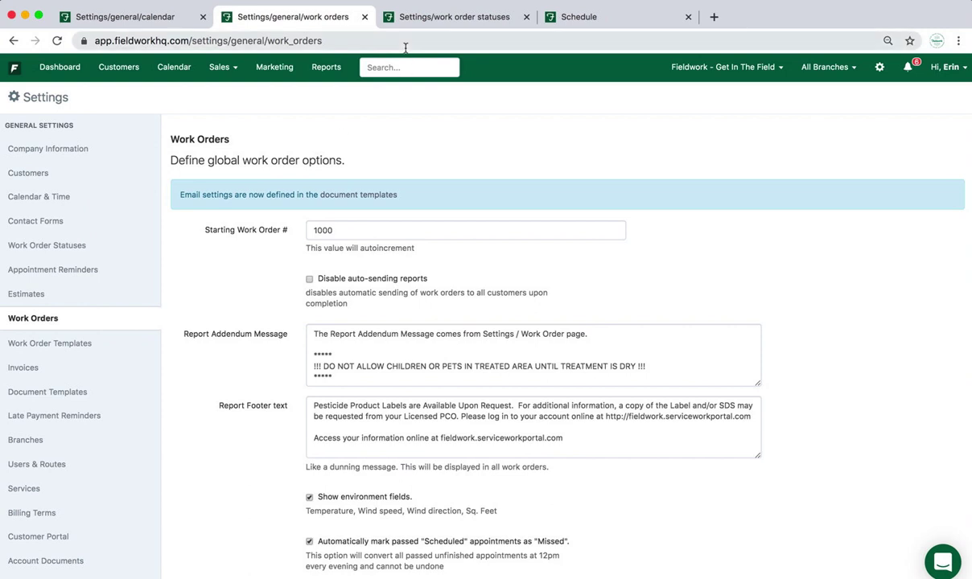
pyautogui.click(879, 67)
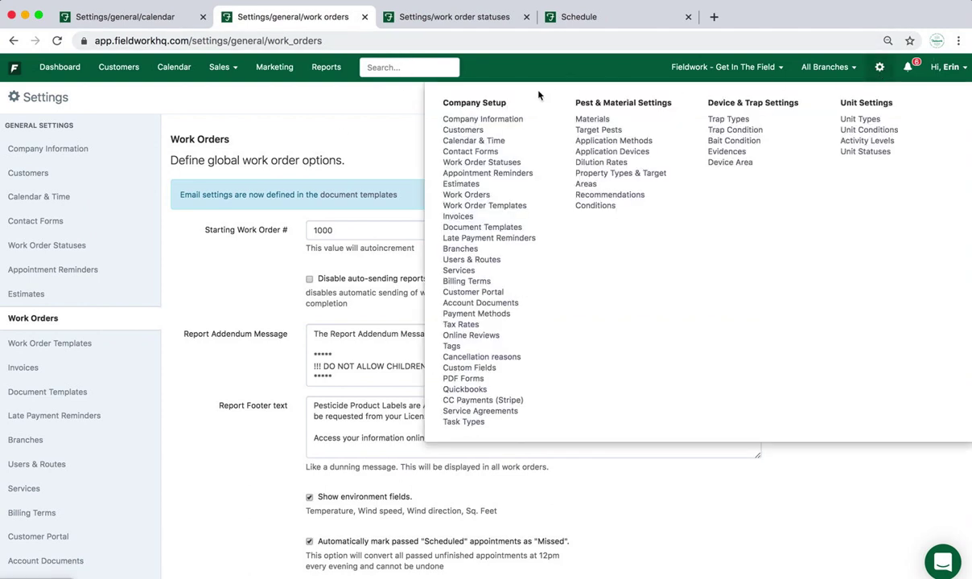
pyautogui.click(466, 141)
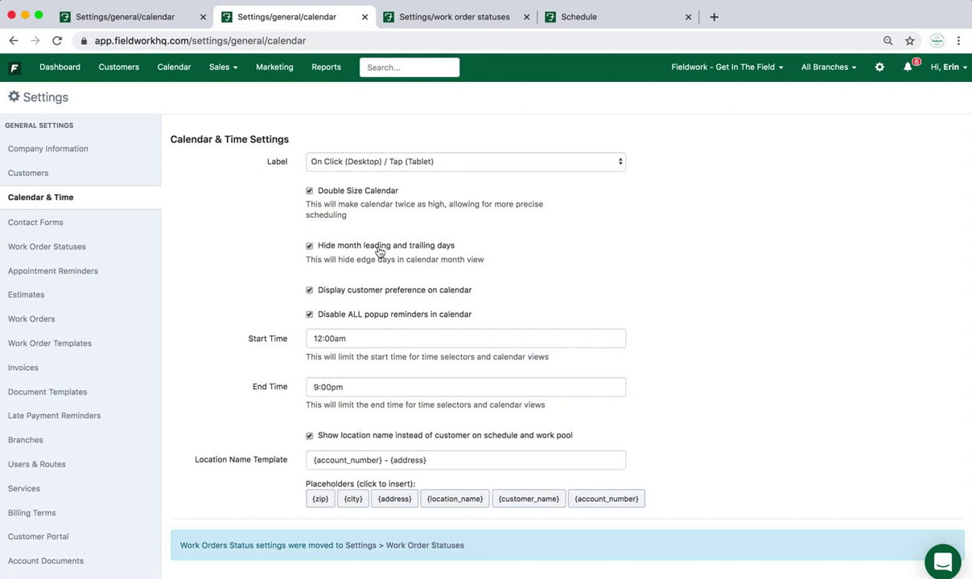
pyautogui.click(134, 20)
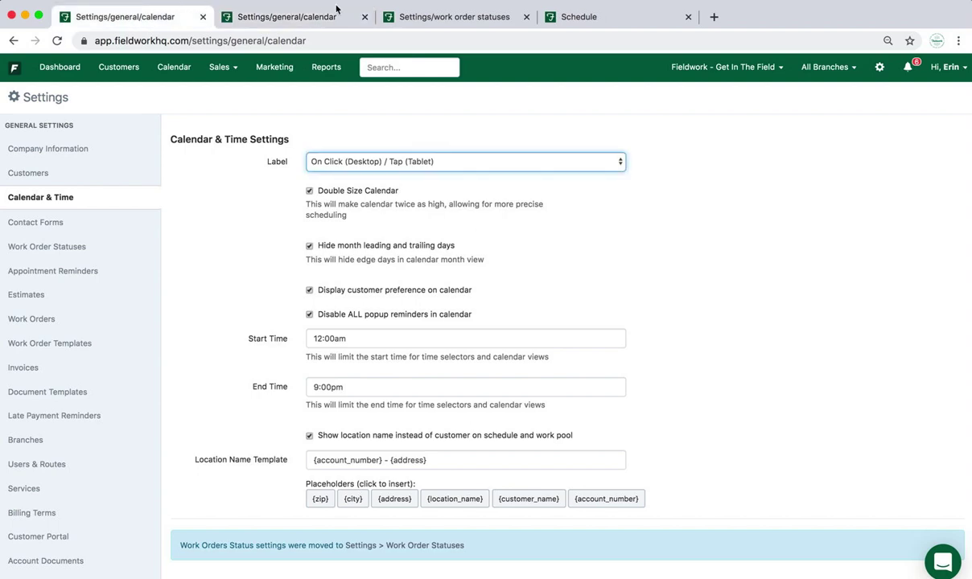
pyautogui.click(302, 20)
# - Check the schedule's month view and map, and examine the Label choices in the Calendar & Time settings
pyautogui.click(599, 24)
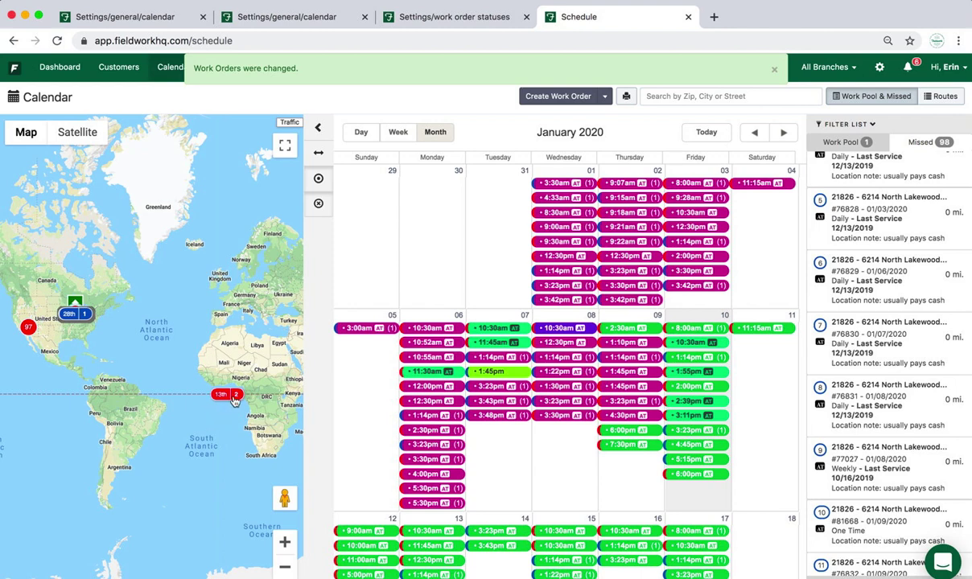
pyautogui.moveTo(232, 399)
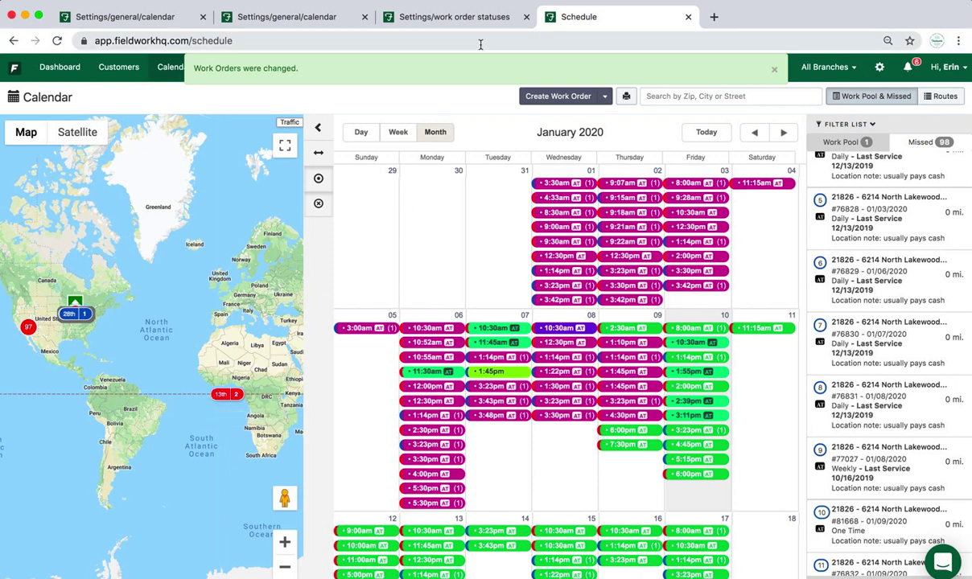
pyautogui.click(161, 20)
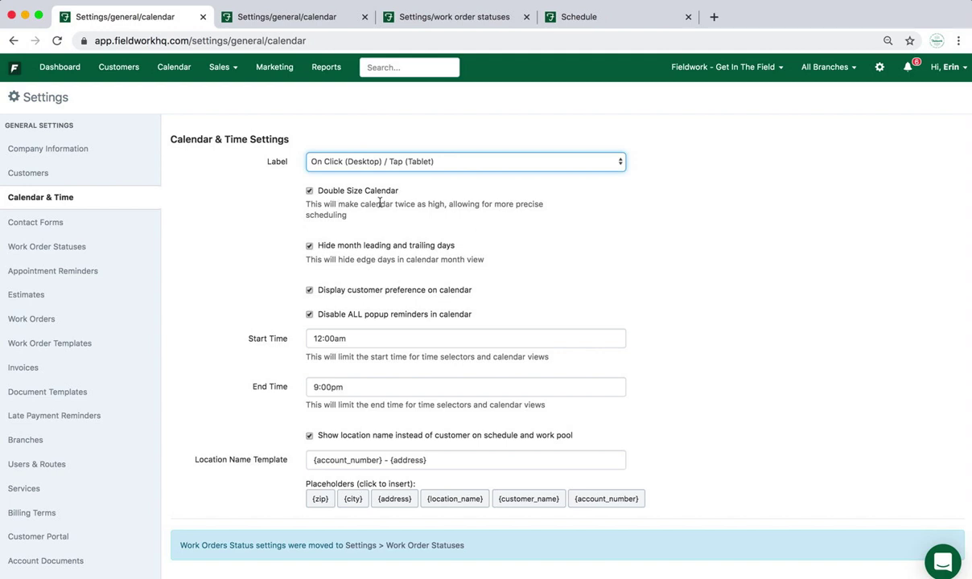
pyautogui.click(346, 154)
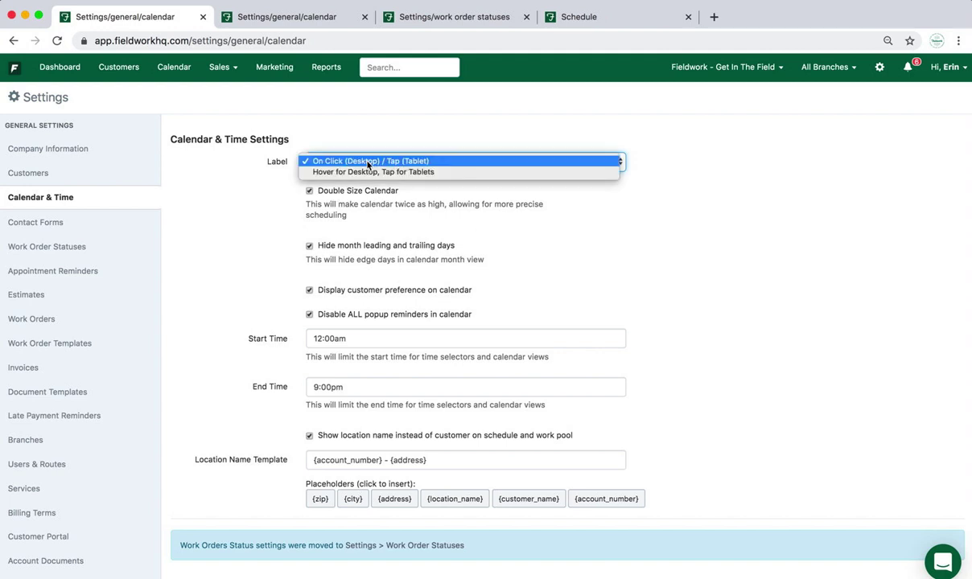
pyautogui.click(269, 184)
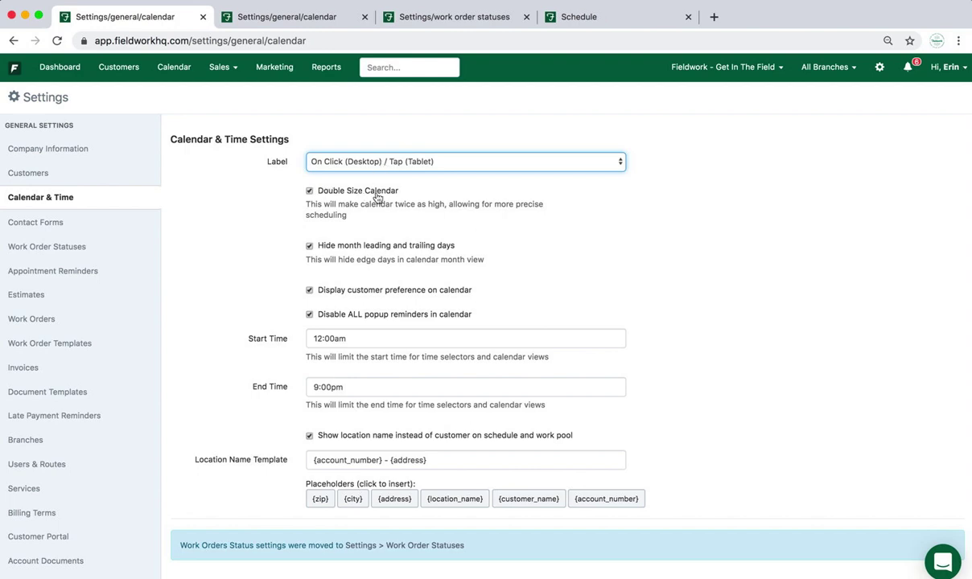
# - View 11 January 2020 in the schedule's day view down to the afternoon hours, and return to the Calendar & Time settings
pyautogui.click(628, 17)
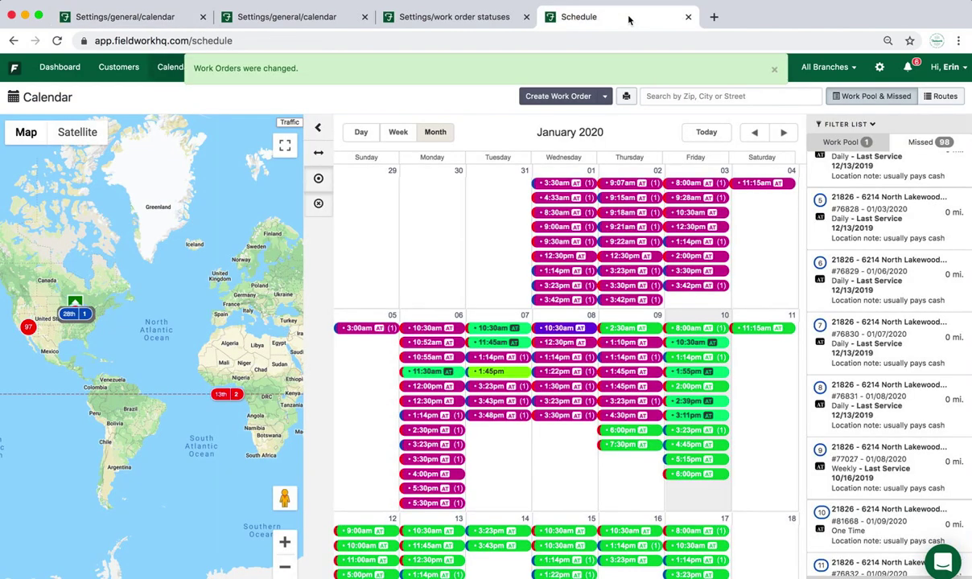
pyautogui.click(361, 133)
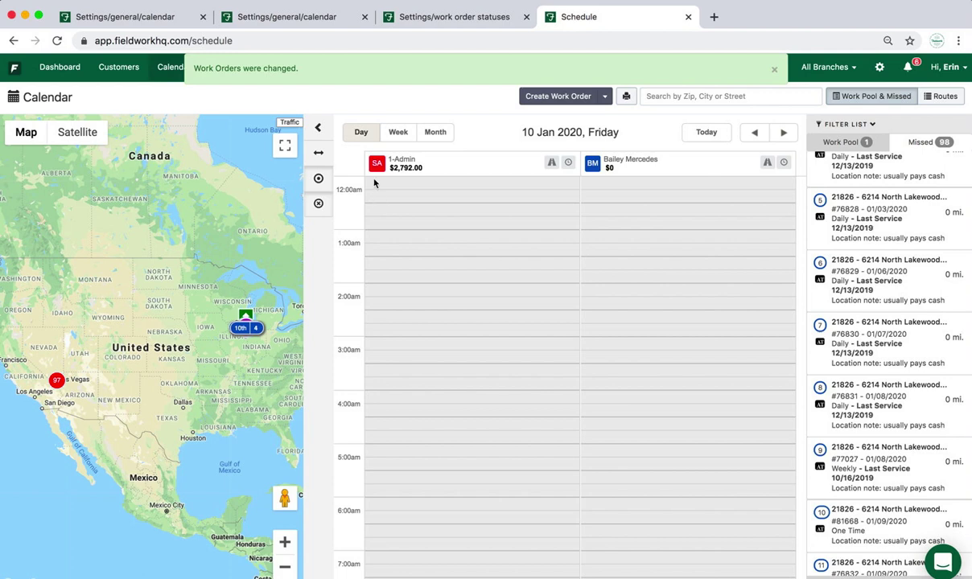
pyautogui.click(782, 131)
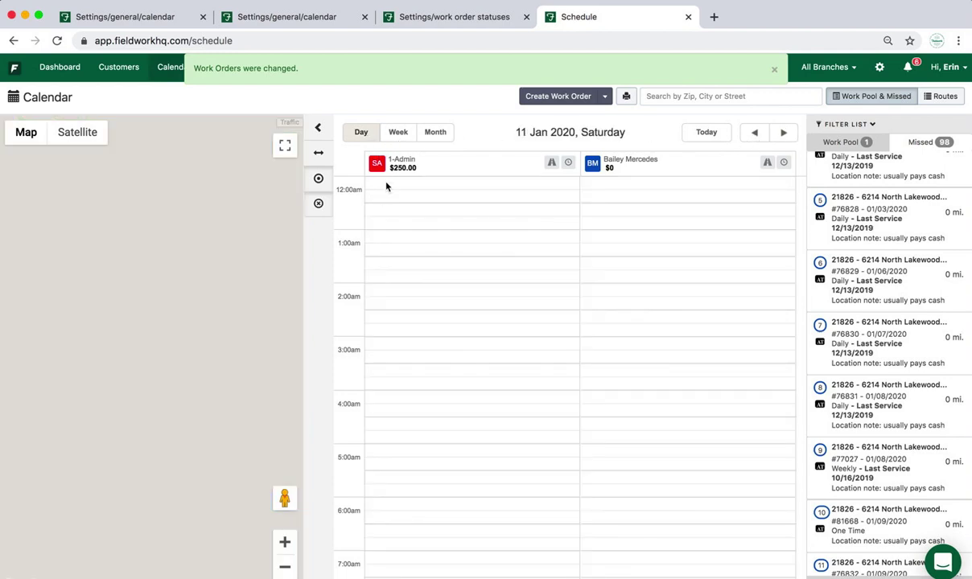
pyautogui.scroll(-10, 364, 308)
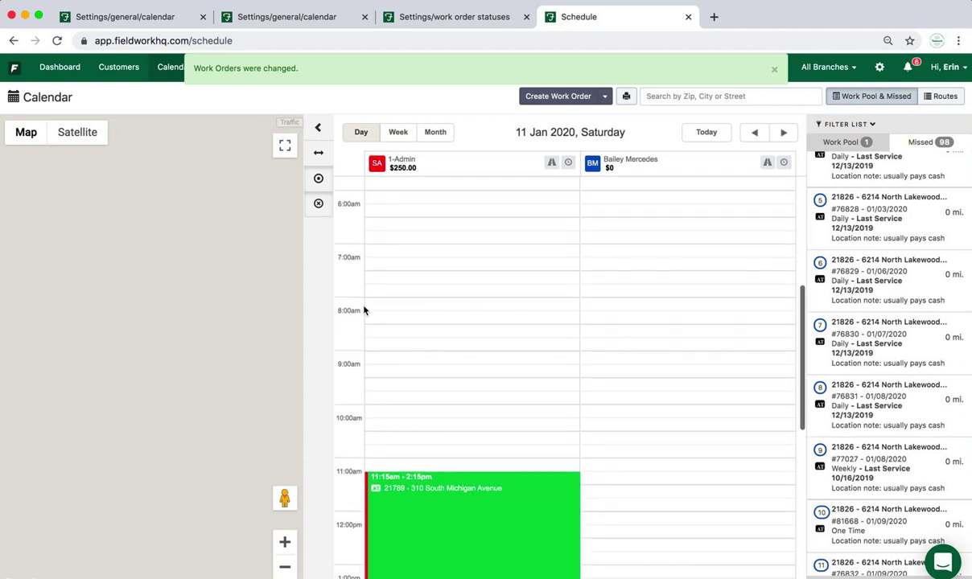
pyautogui.scroll(-3, 364, 310)
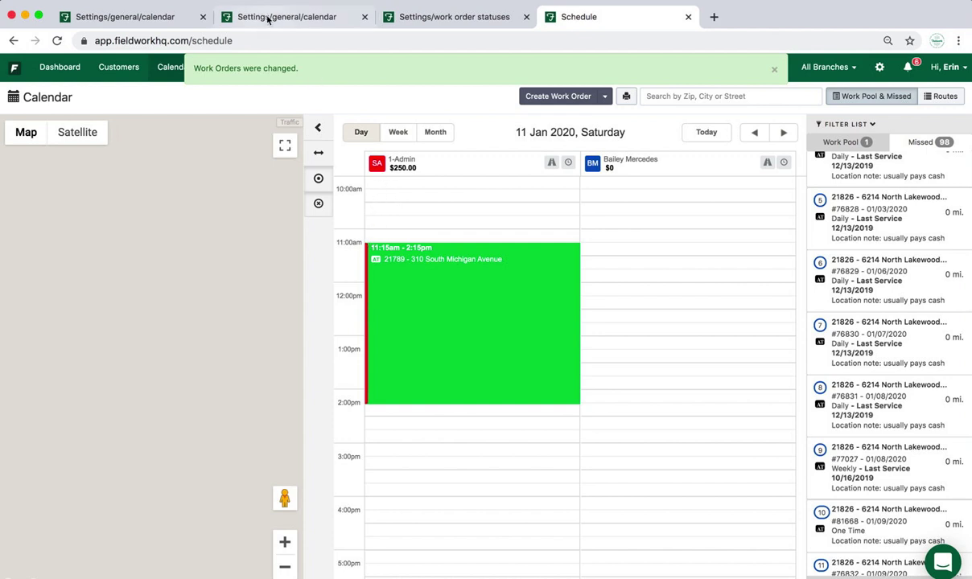
pyautogui.click(155, 17)
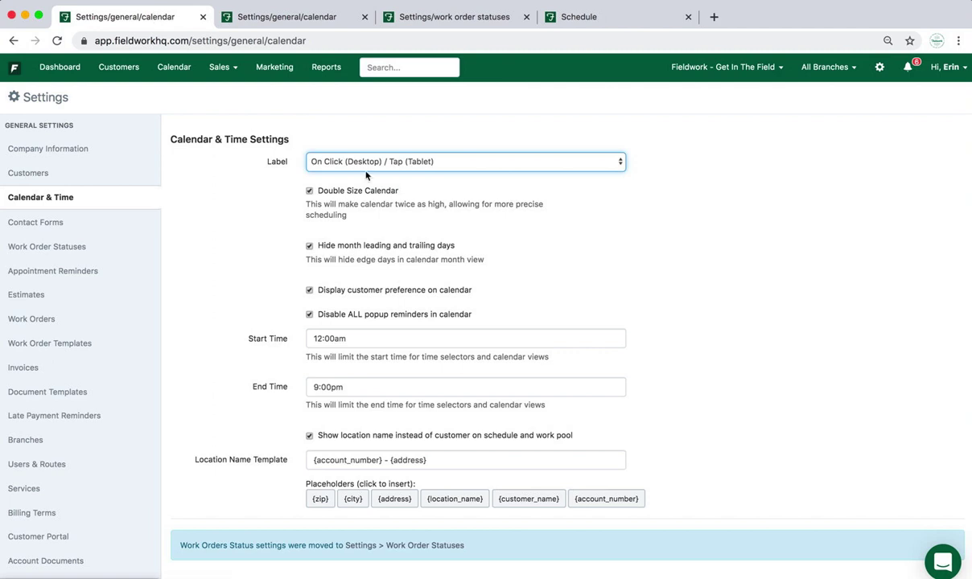
# - Review the remaining Calendar & Time options, and check the early hours of the schedule's day view with the map collapsed
pyautogui.scroll(-3, 354, 311)
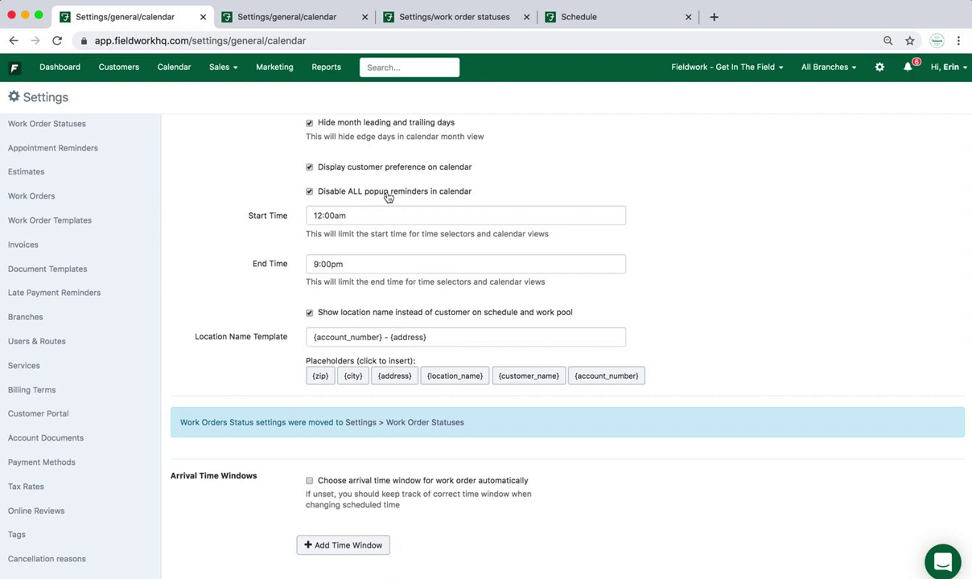
pyautogui.scroll(-2, 387, 197)
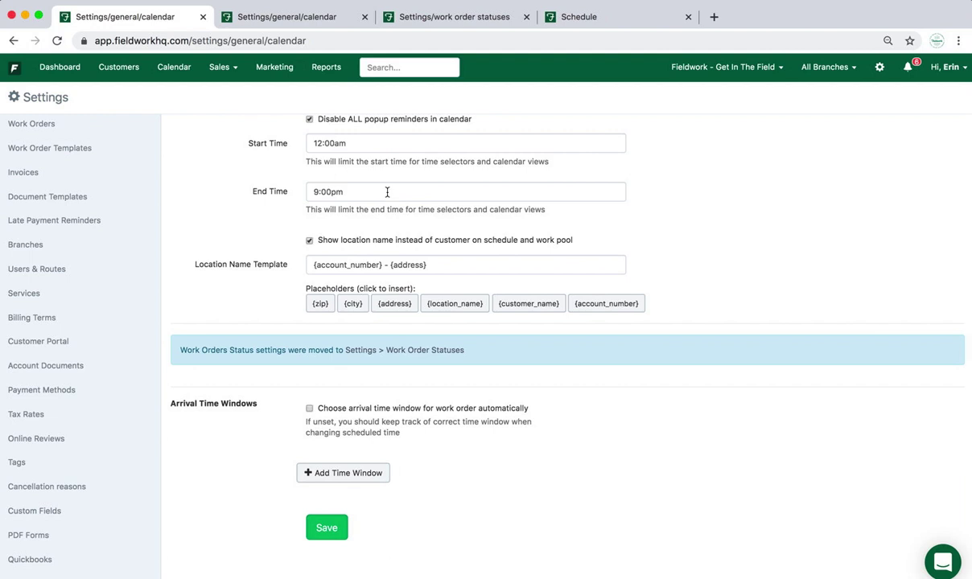
pyautogui.scroll(-1, 387, 193)
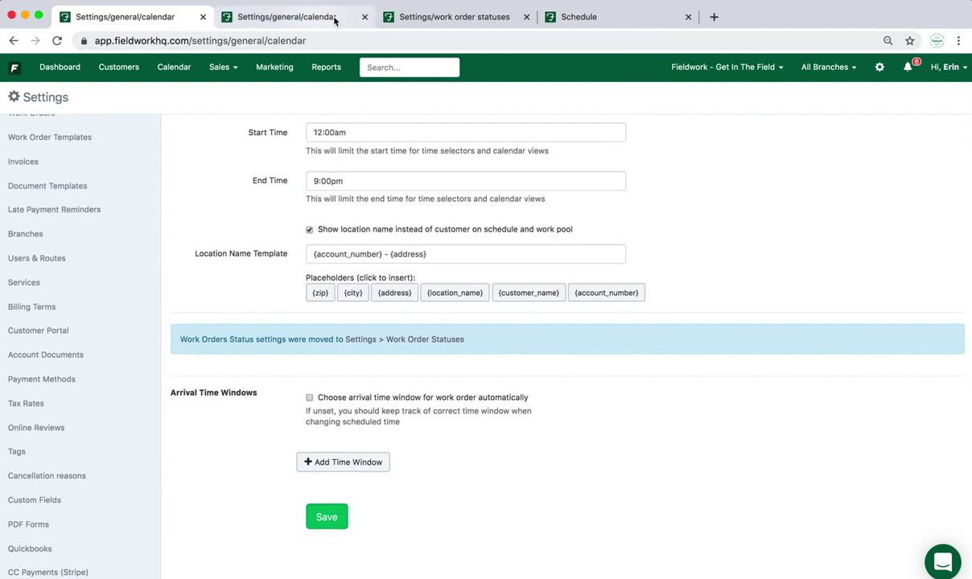
pyautogui.click(579, 18)
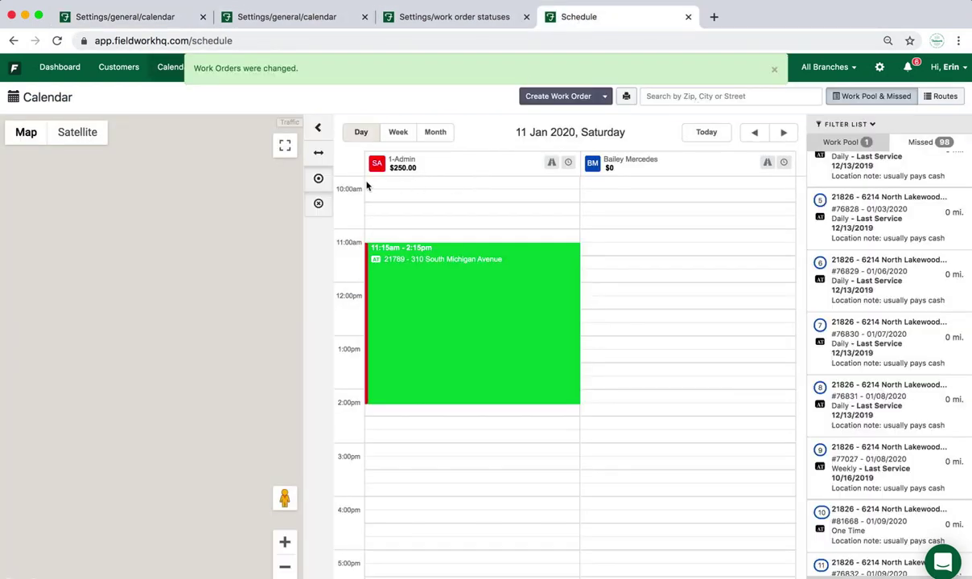
pyautogui.scroll(10, 405, 213)
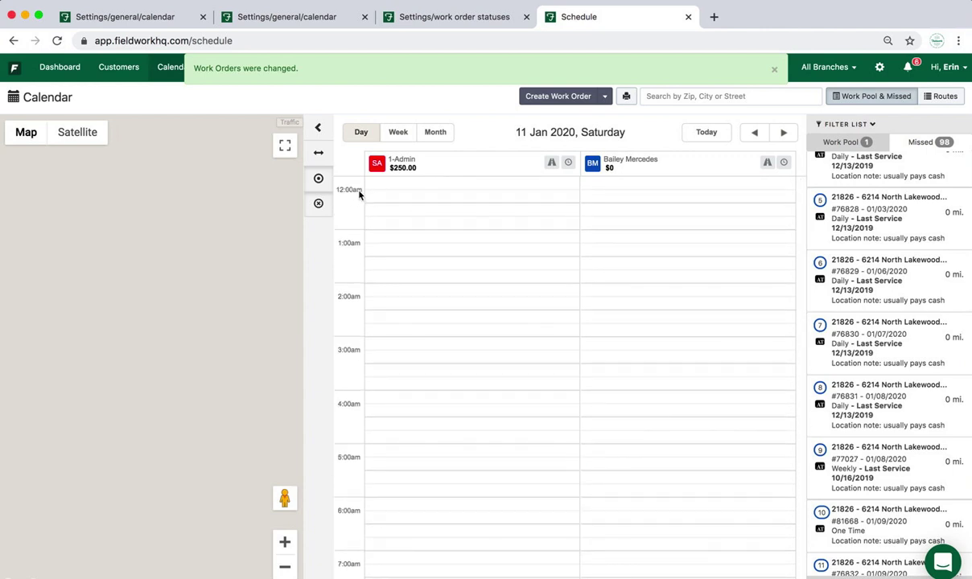
pyautogui.click(318, 128)
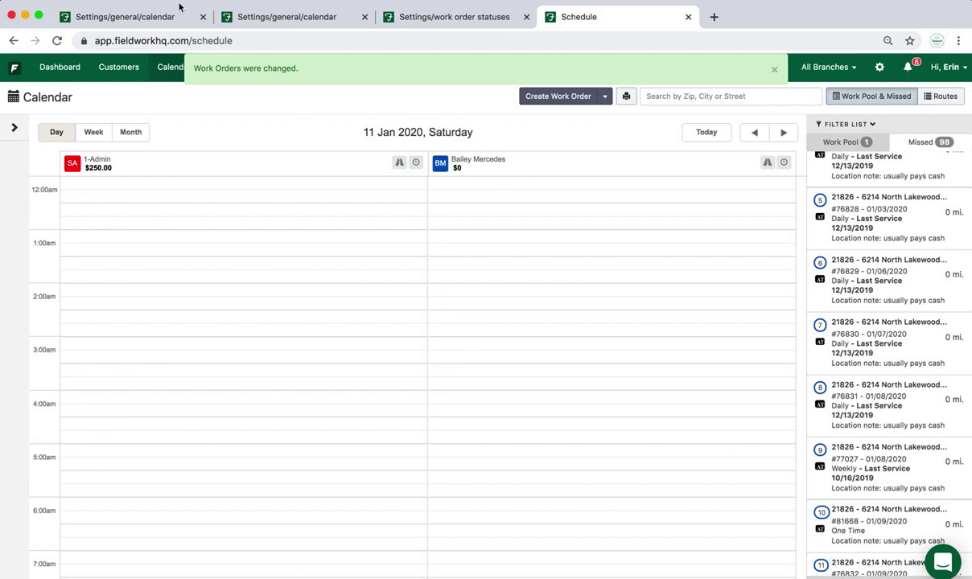
# - Return to the Calendar & Time settings and set the calendar's Start Time to 5:00am
pyautogui.click(128, 16)
pyautogui.click(400, 133)
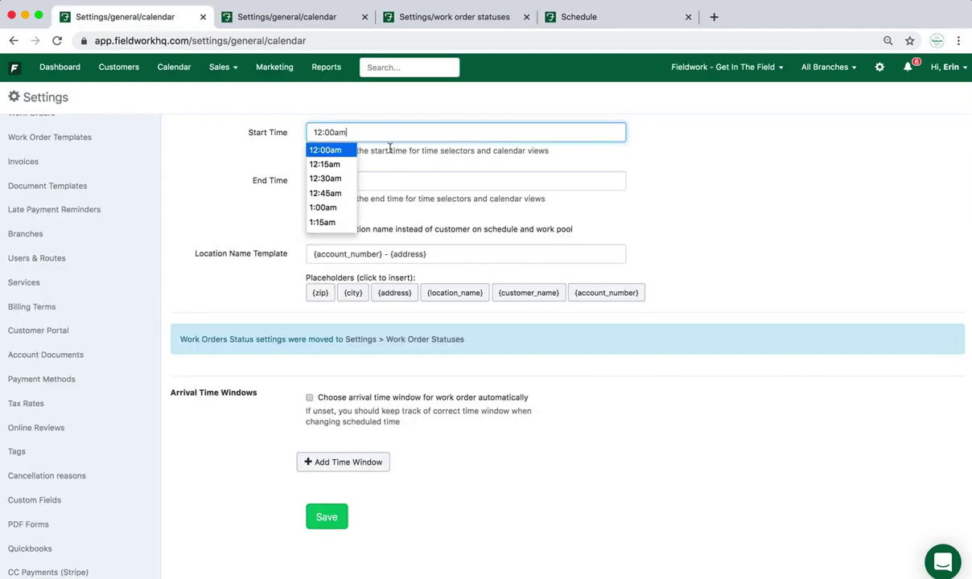
pyautogui.scroll(-5, 338, 213)
pyautogui.click(340, 220)
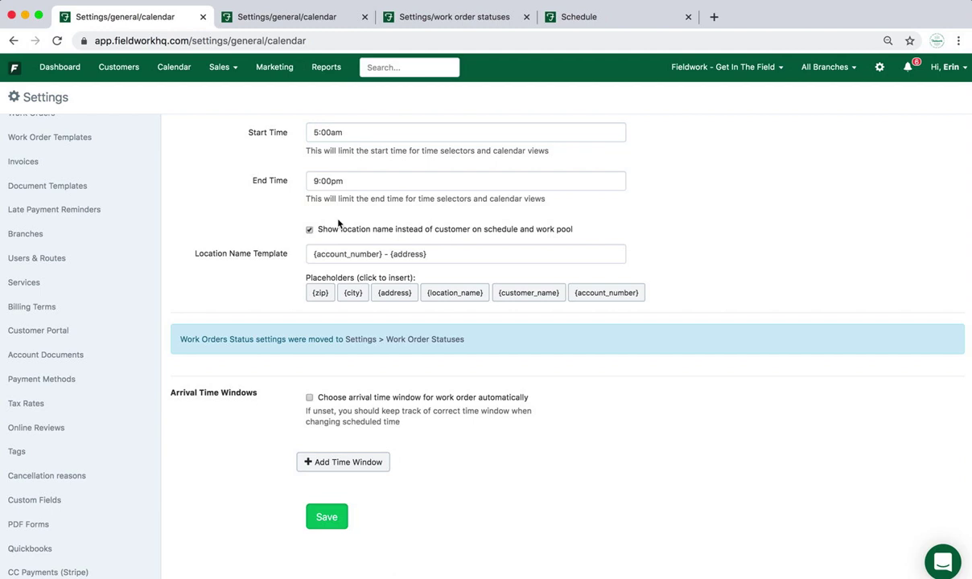
# - Turn off showing the location name instead of the customer on the schedule and work pool, and save the settings
pyautogui.scroll(2, 336, 153)
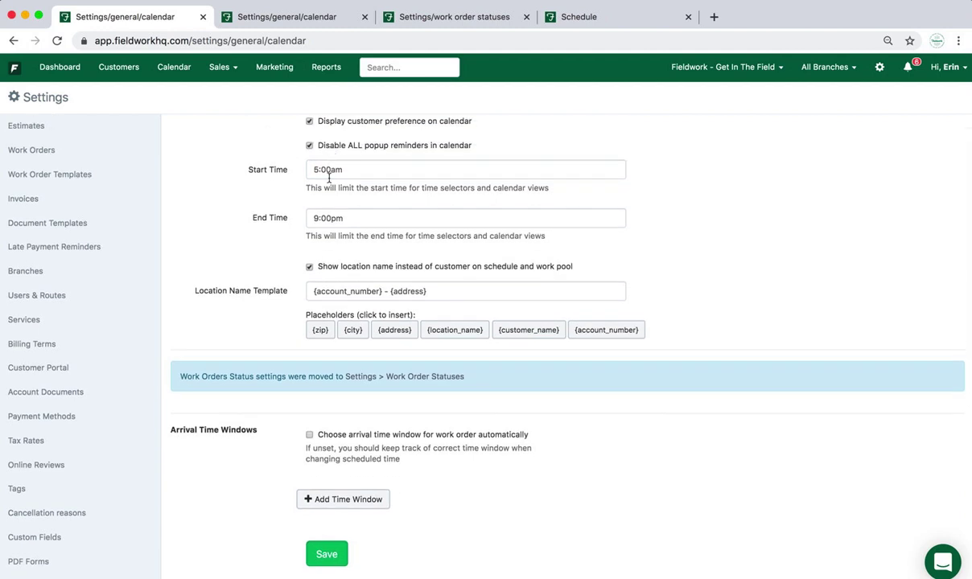
pyautogui.scroll(-4, 329, 177)
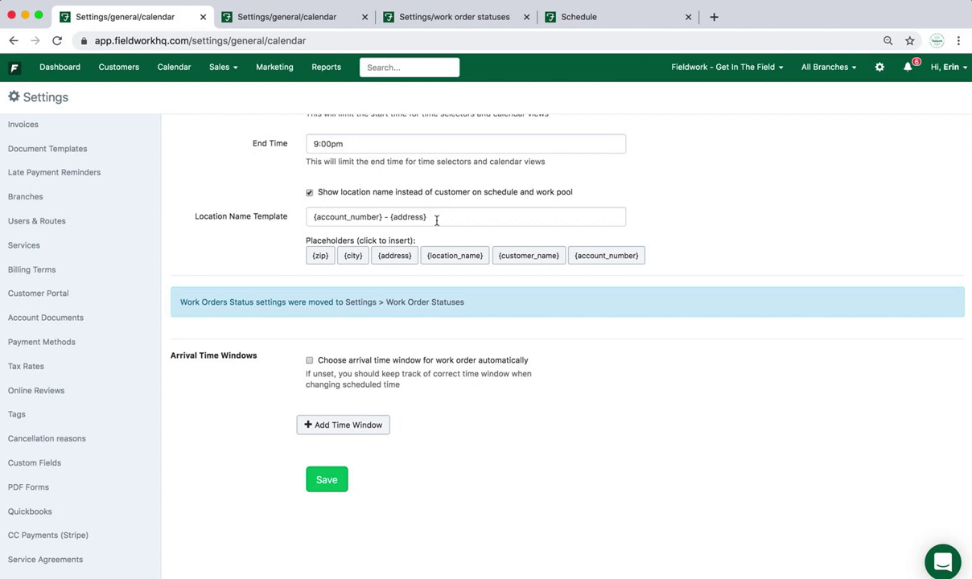
pyautogui.click(310, 194)
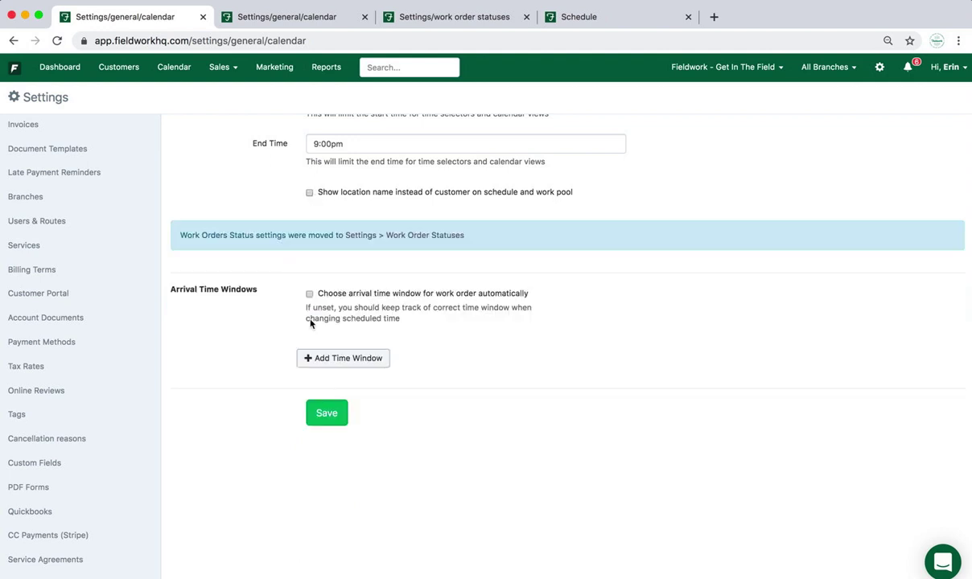
pyautogui.click(326, 412)
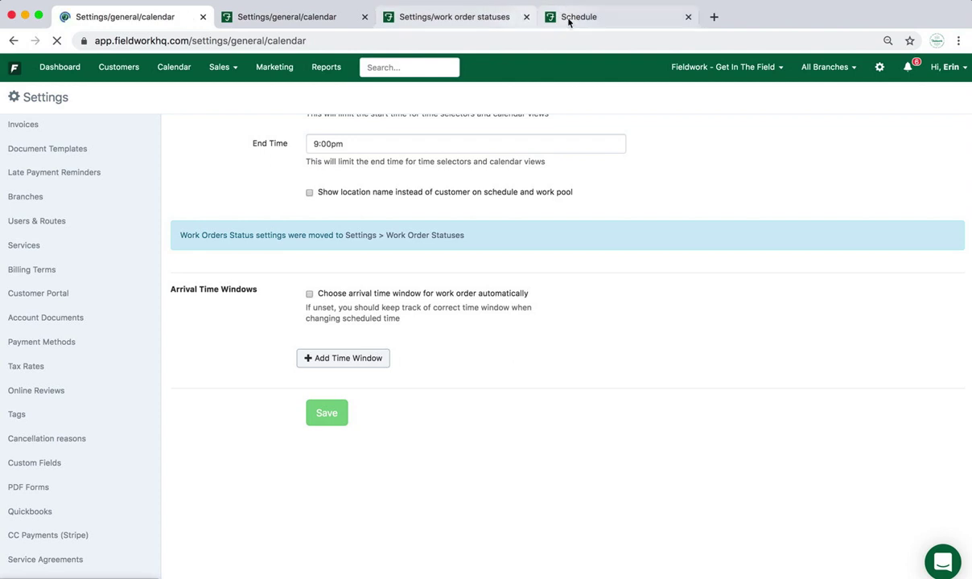
# - Reload the schedule and examine the work order labels in the day view for today, 10 January 2020
pyautogui.click(568, 17)
pyautogui.click(56, 41)
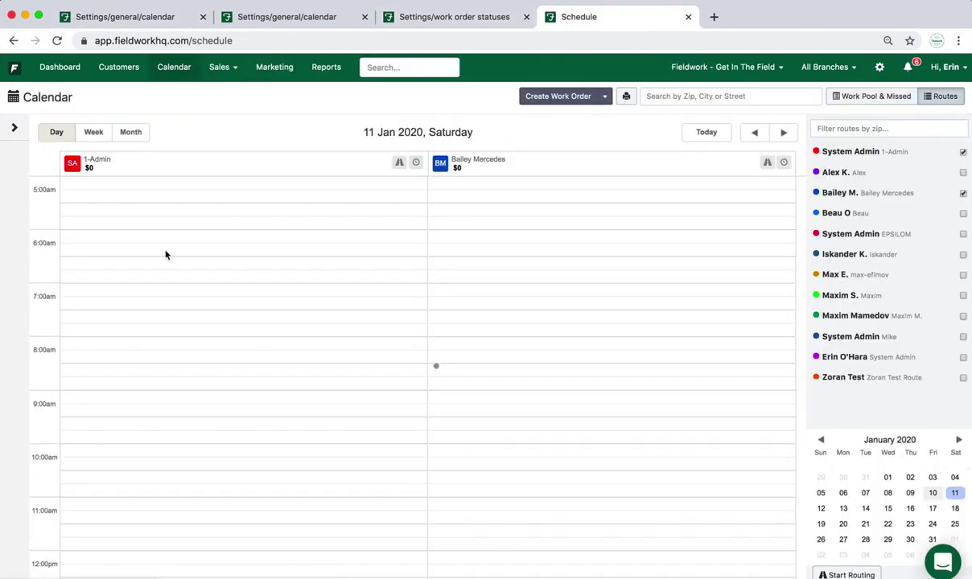
pyautogui.click(703, 133)
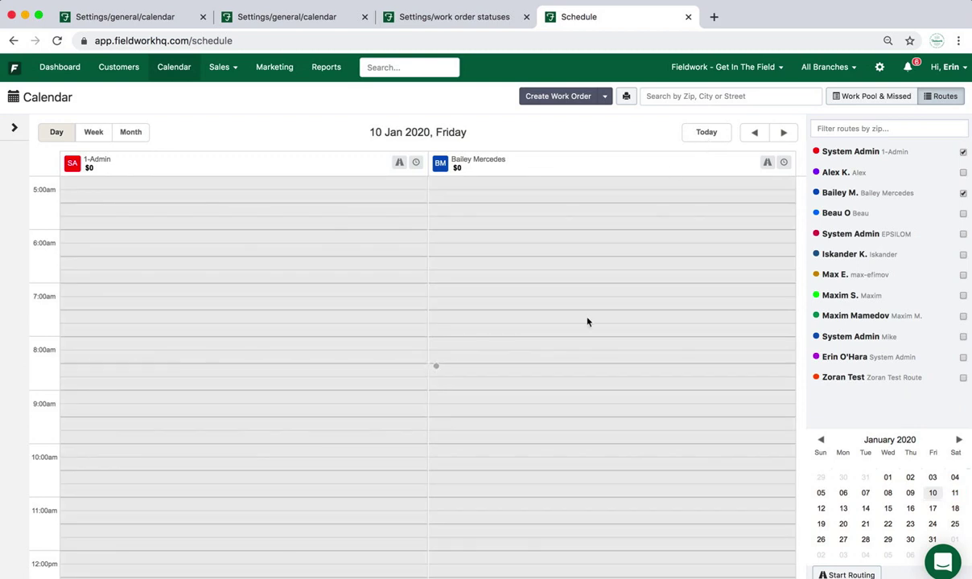
pyautogui.scroll(-3, 587, 321)
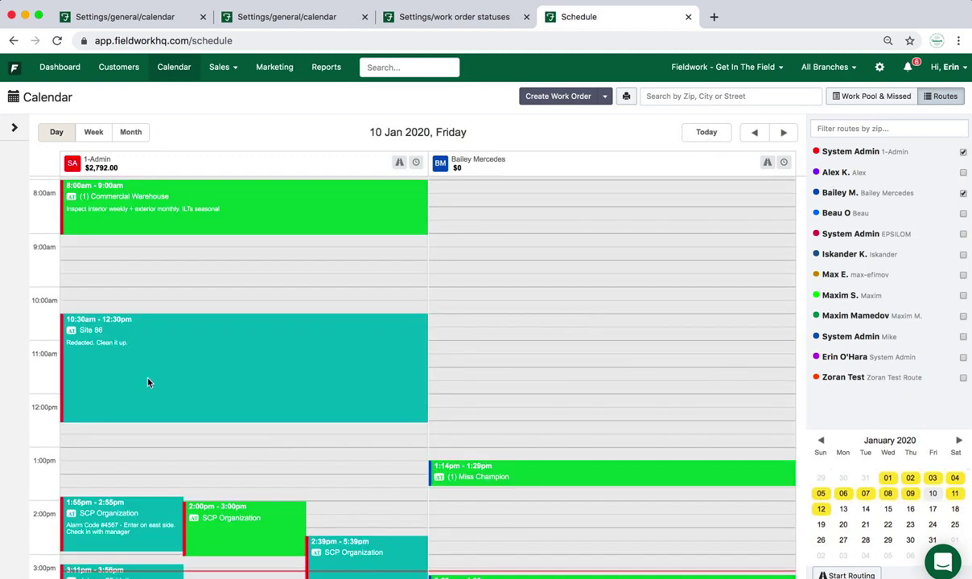
# - Enable showing the location name instead of customer, set its template to "{zip} - {customer_name} - {account_number}", and save the settings
pyautogui.click(152, 19)
pyautogui.click(309, 436)
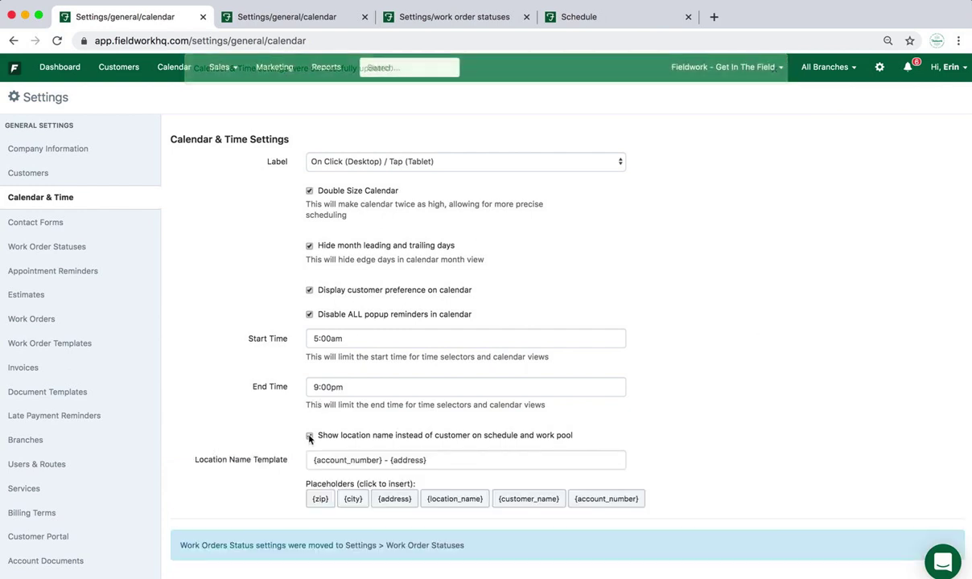
pyautogui.scroll(-3, 309, 438)
pyautogui.tripleClick(448, 319)
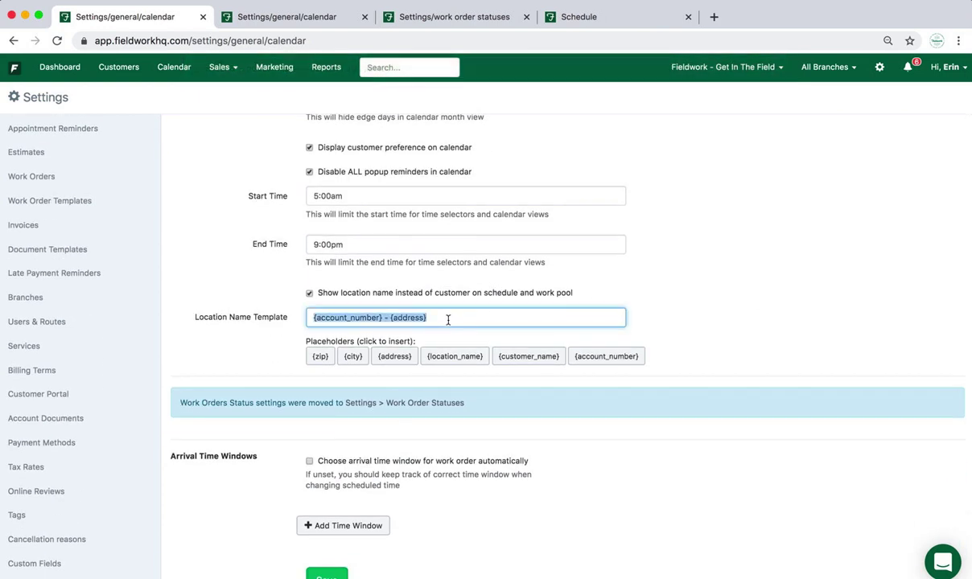
pyautogui.press('BackSpace')
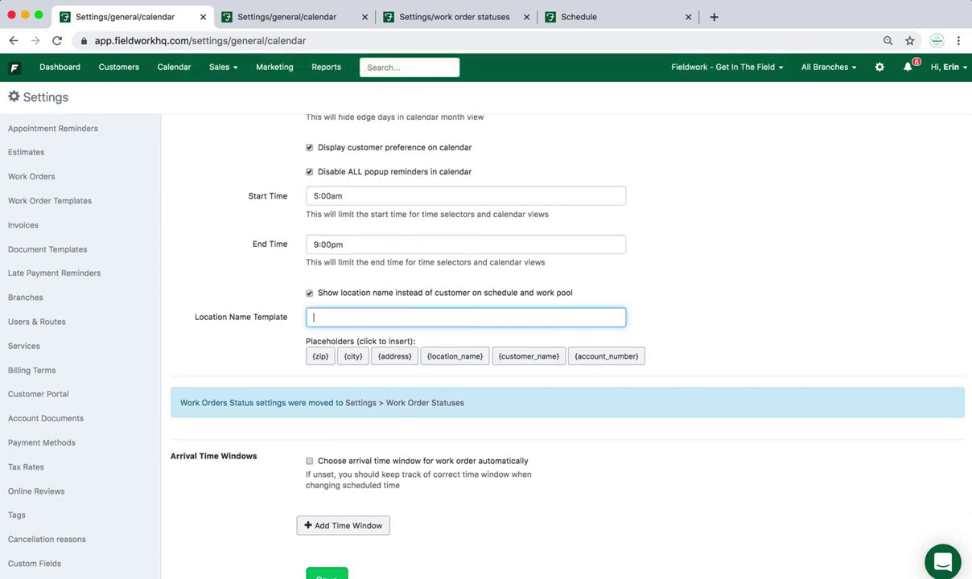
pyautogui.click(321, 357)
pyautogui.write('-')
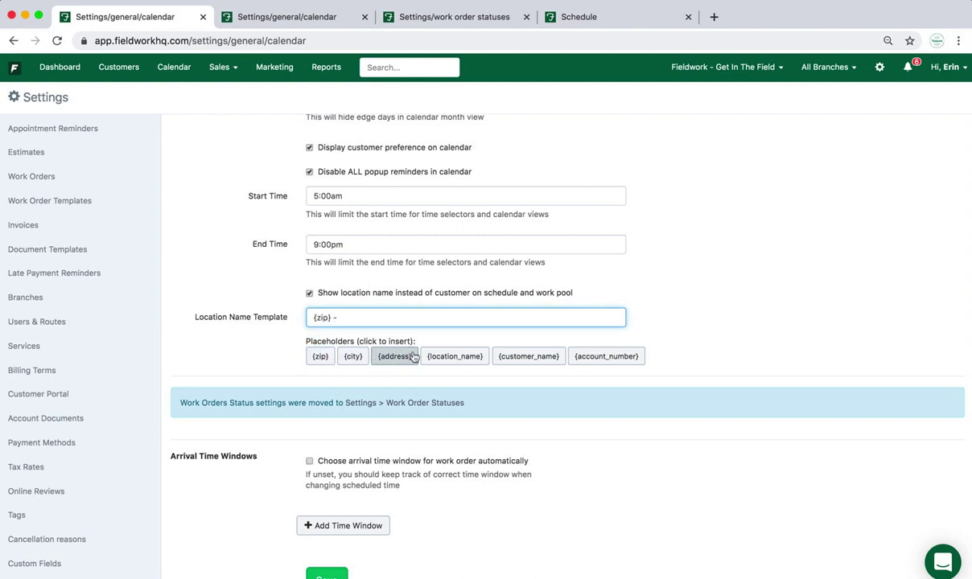
pyautogui.click(545, 357)
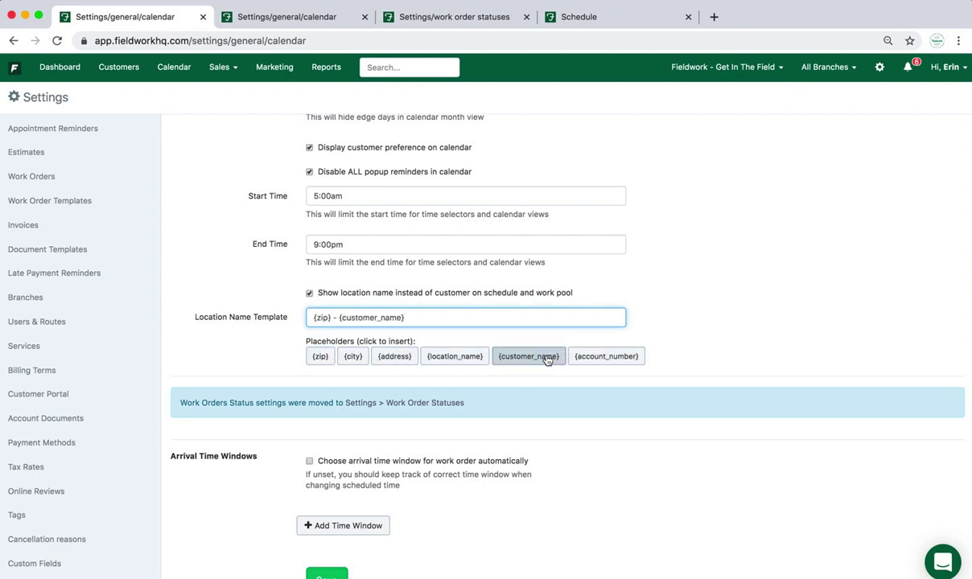
pyautogui.write('-')
pyautogui.click(624, 364)
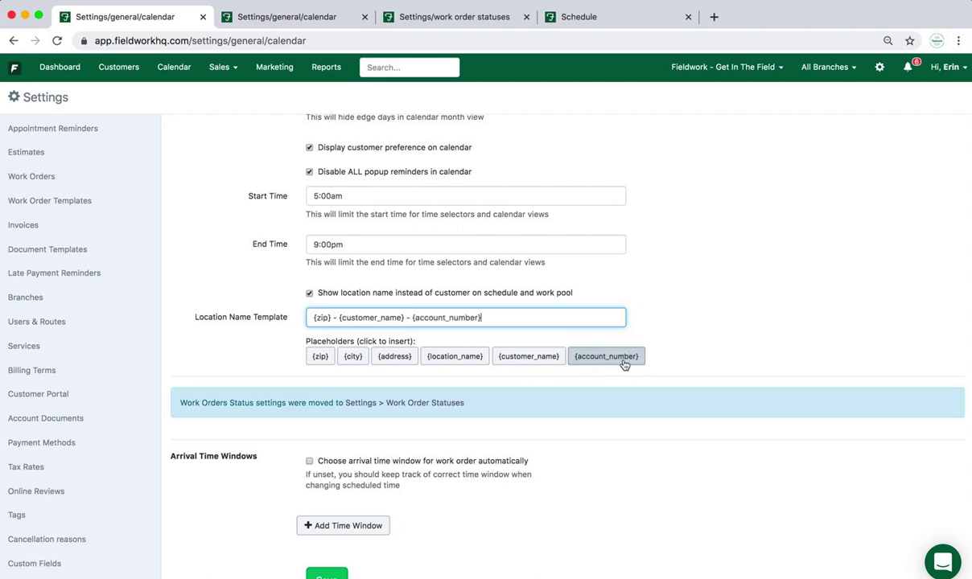
pyautogui.scroll(-2, 423, 510)
pyautogui.press('Return')
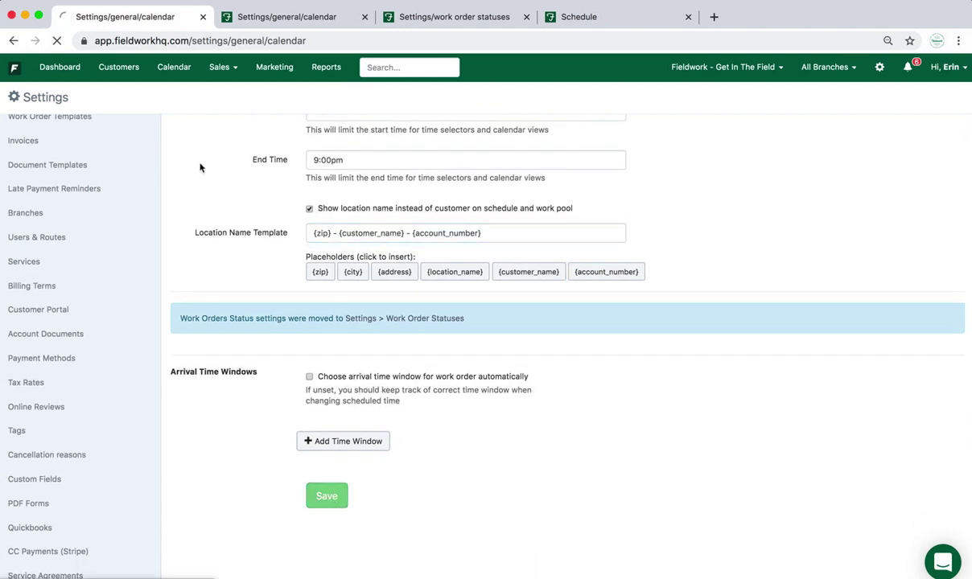
# - Reload the schedule and check how the new location name template labels the work orders on 10 January 2020
pyautogui.click(599, 18)
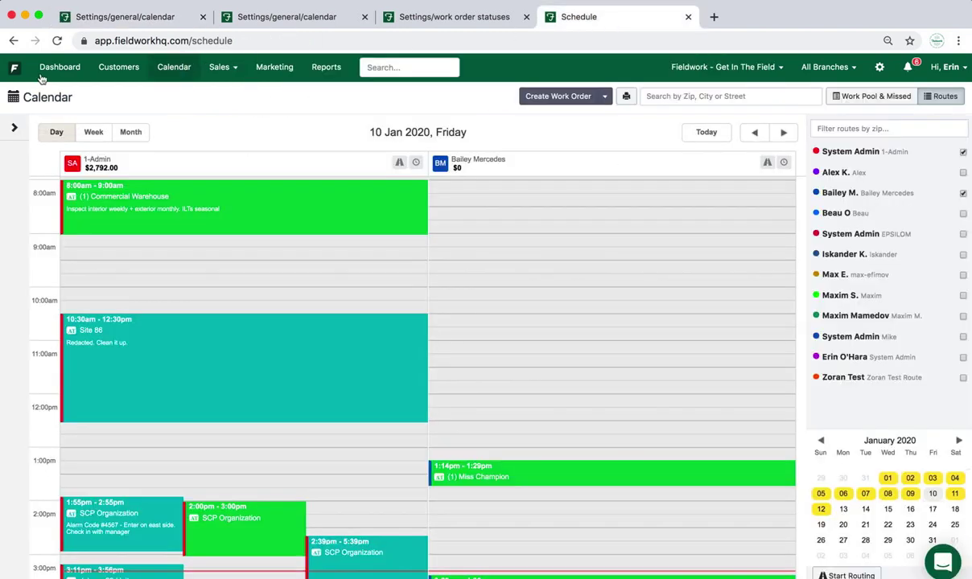
pyautogui.click(56, 41)
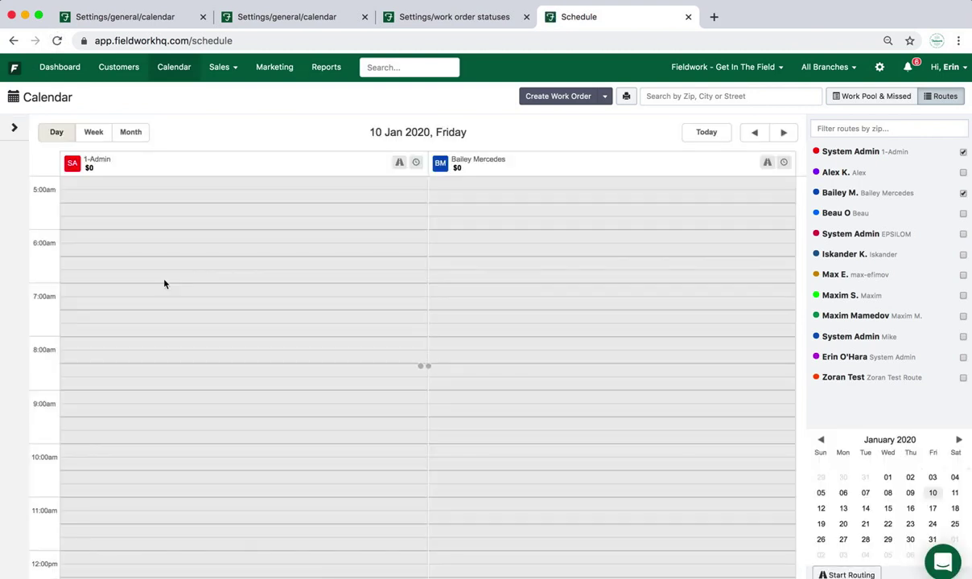
pyautogui.scroll(-5, 164, 283)
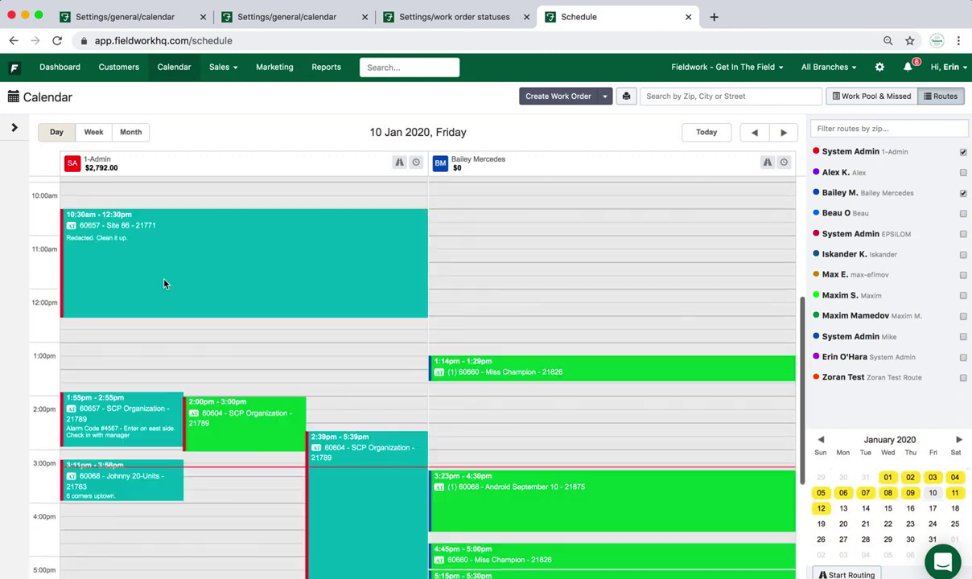
pyautogui.scroll(2, 165, 283)
pyautogui.scroll(-2, 165, 281)
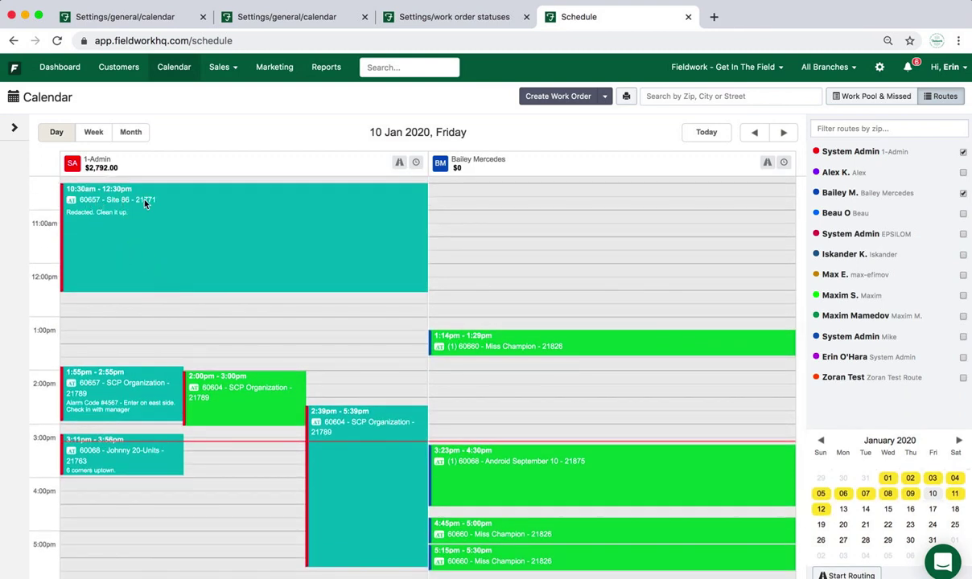
# - In the Calendar & Time settings, add an arrival time window from 8 am to 12 pm
pyautogui.click(171, 17)
pyautogui.scroll(-5, 288, 319)
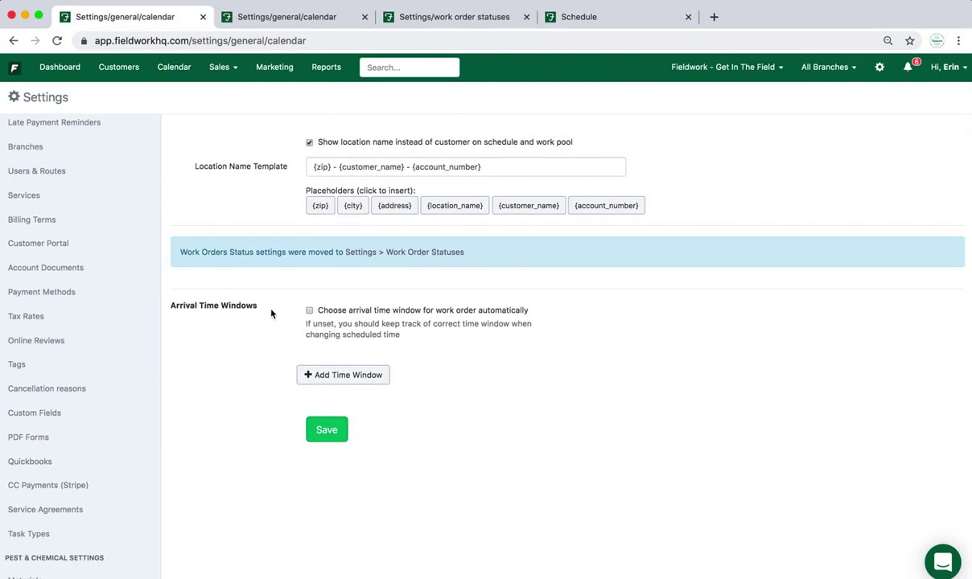
pyautogui.click(324, 374)
pyautogui.click(344, 381)
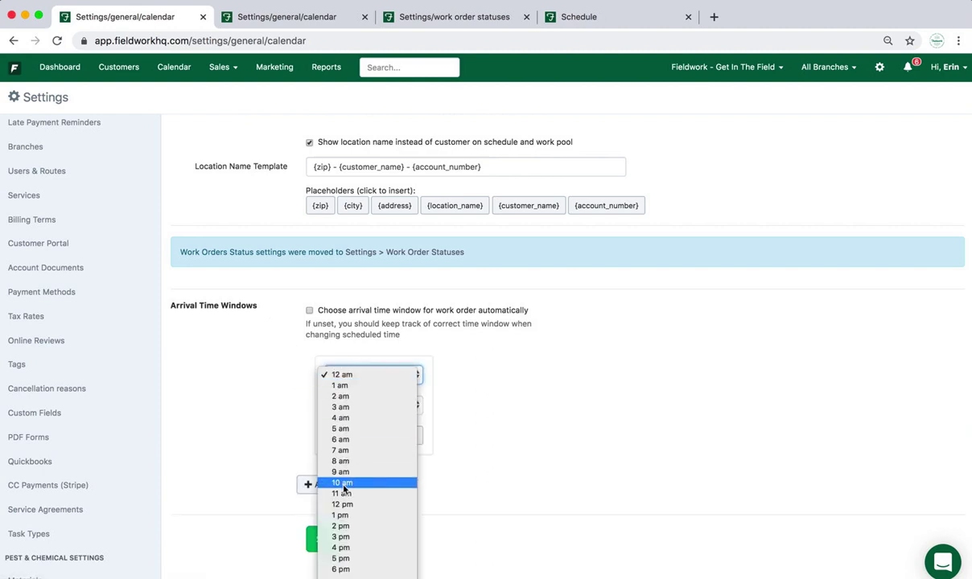
pyautogui.click(344, 461)
pyautogui.click(402, 405)
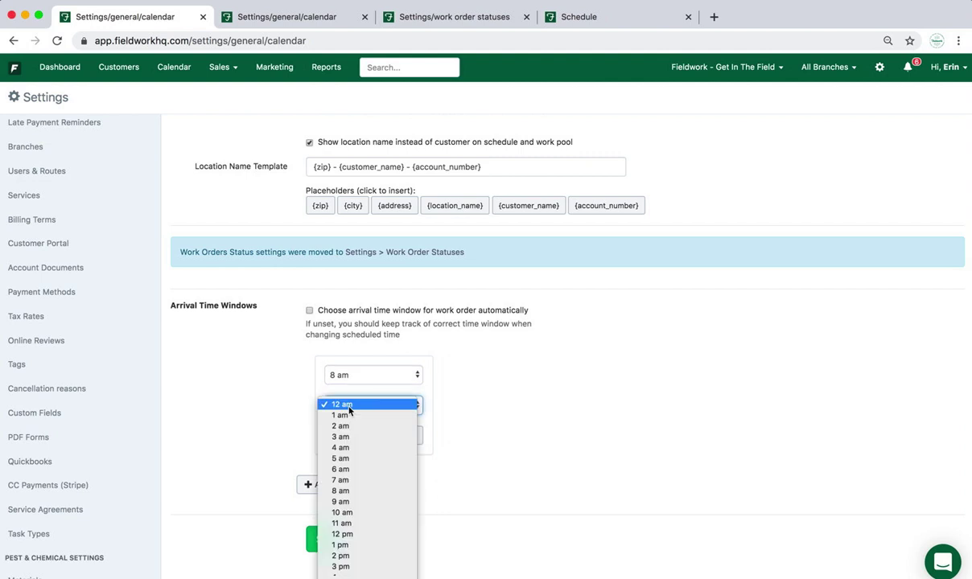
pyautogui.click(345, 535)
# - Add a second arrival time window from 12 pm to 5 pm
pyautogui.click(338, 484)
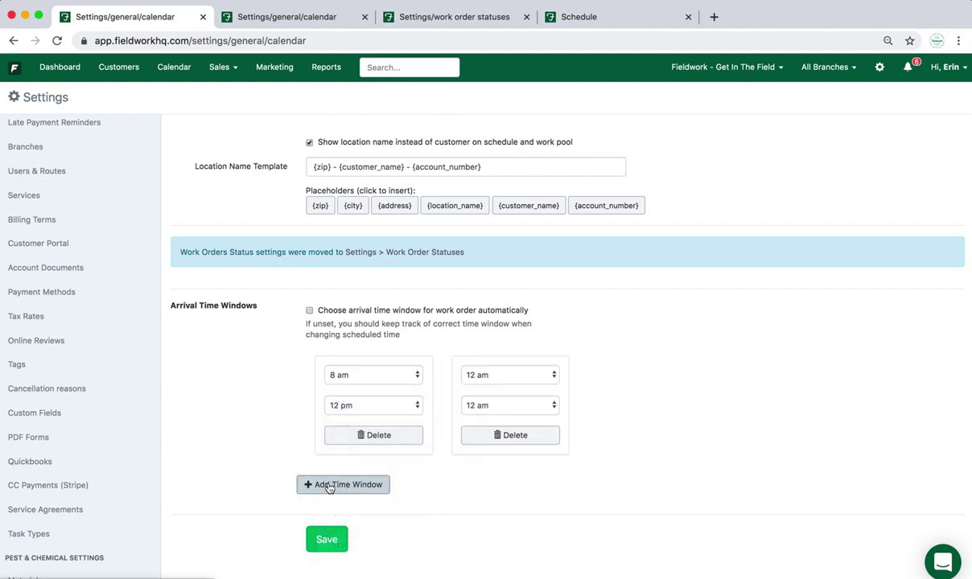
pyautogui.click(524, 377)
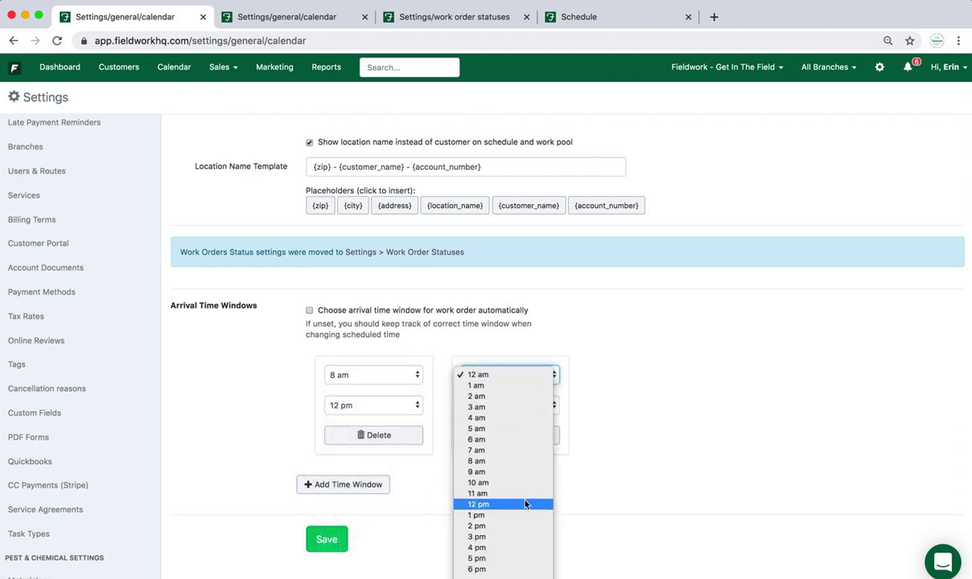
pyautogui.click(524, 504)
pyautogui.click(509, 405)
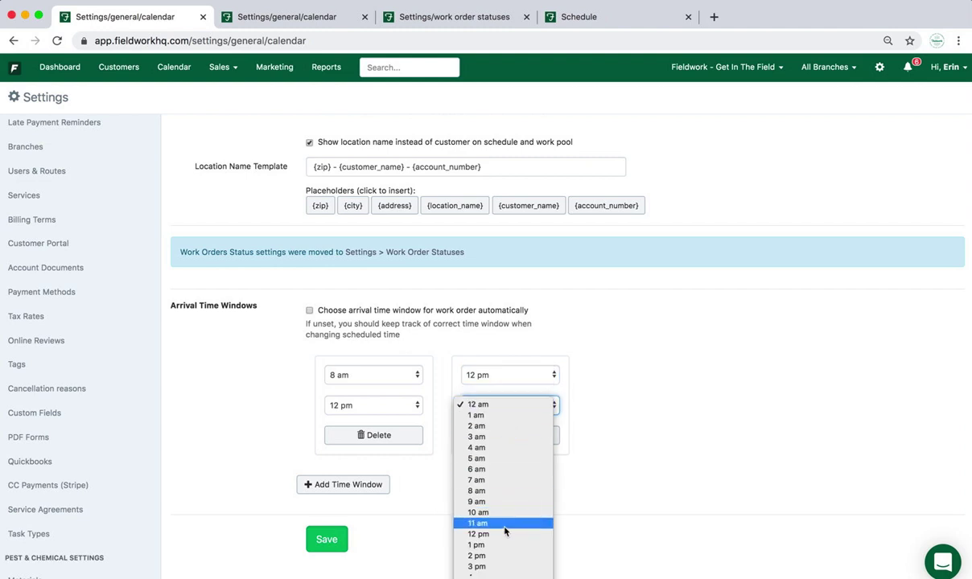
pyautogui.click(495, 535)
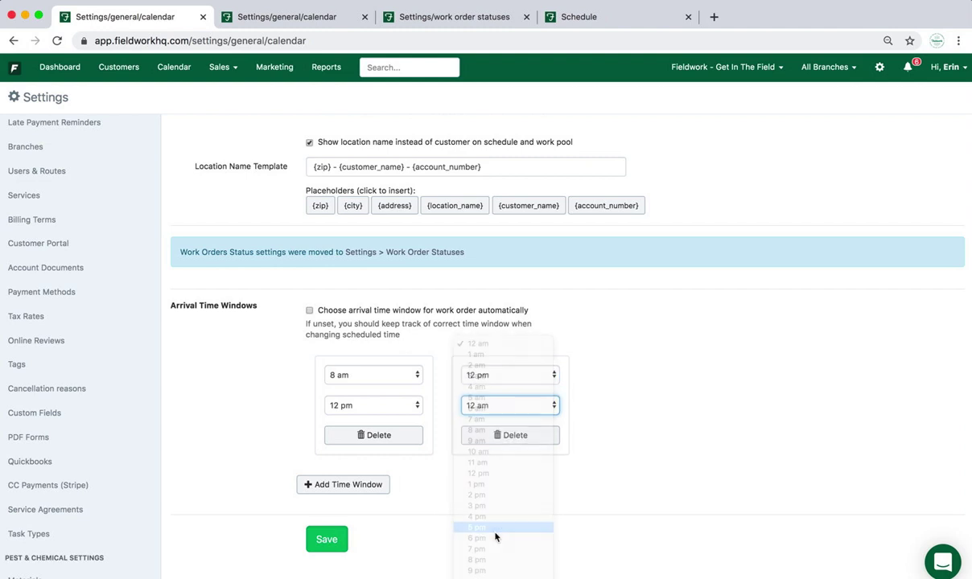
# - Enable choosing the arrival time window for work orders automatically, and save the Calendar & Time settings
pyautogui.click(310, 311)
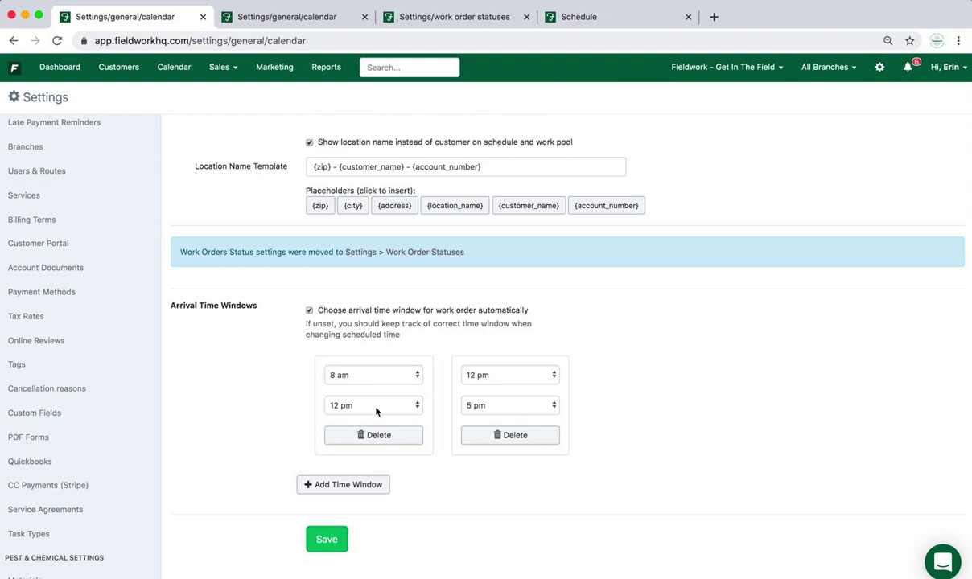
pyautogui.click(326, 540)
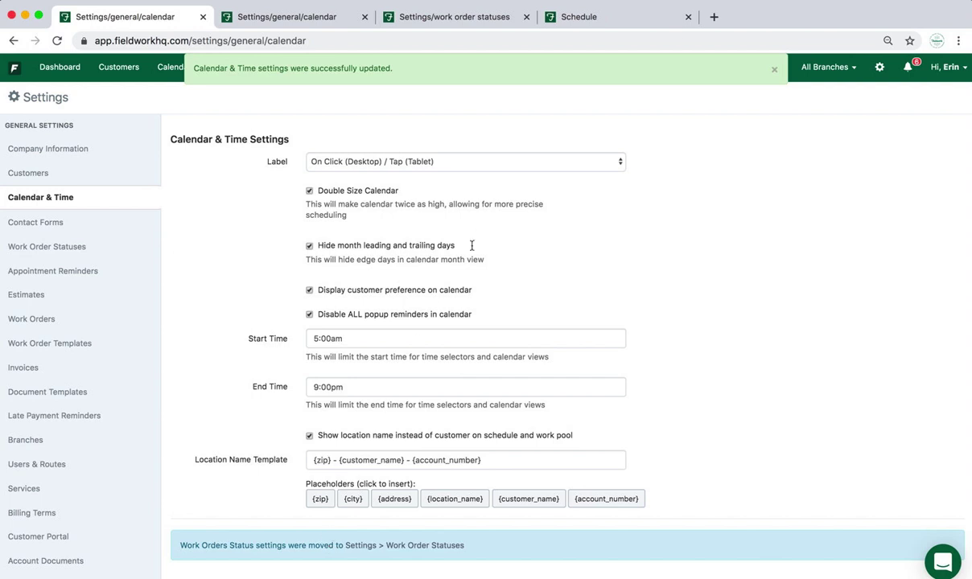
# - Show the map beside the schedule, hide the clustered marker near Las Vegas, and view the routes for 11 and 10 January 2020
pyautogui.click(639, 20)
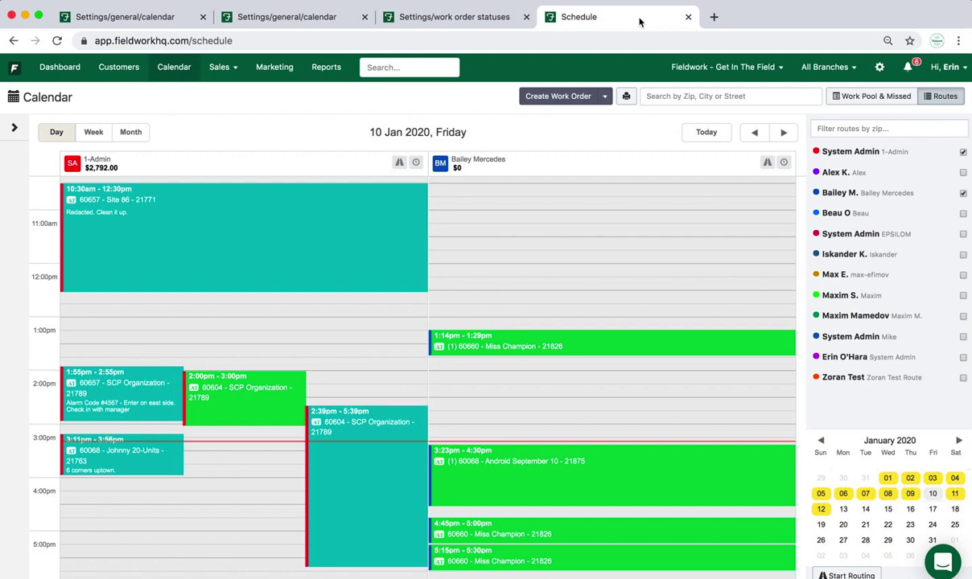
pyautogui.click(15, 126)
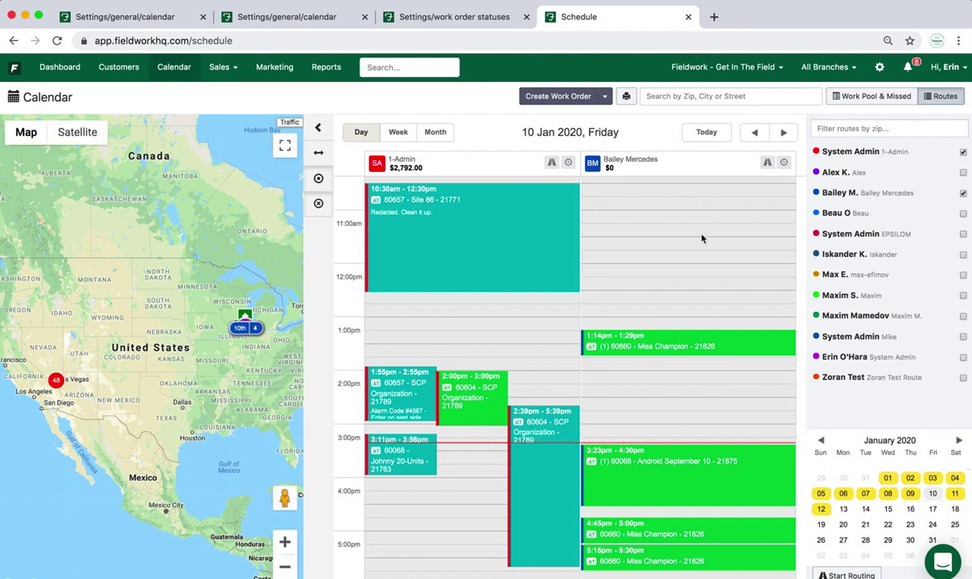
pyautogui.click(783, 132)
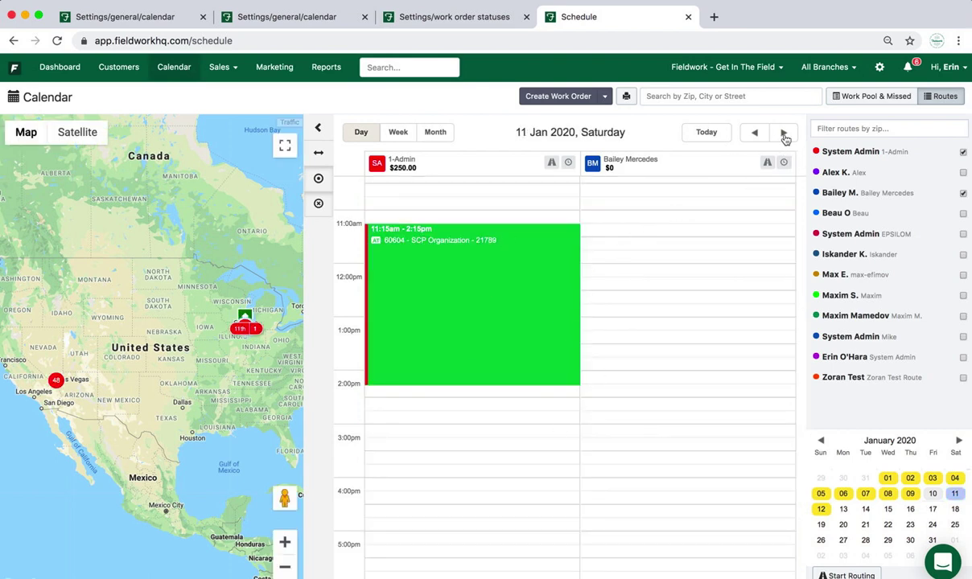
pyautogui.click(318, 203)
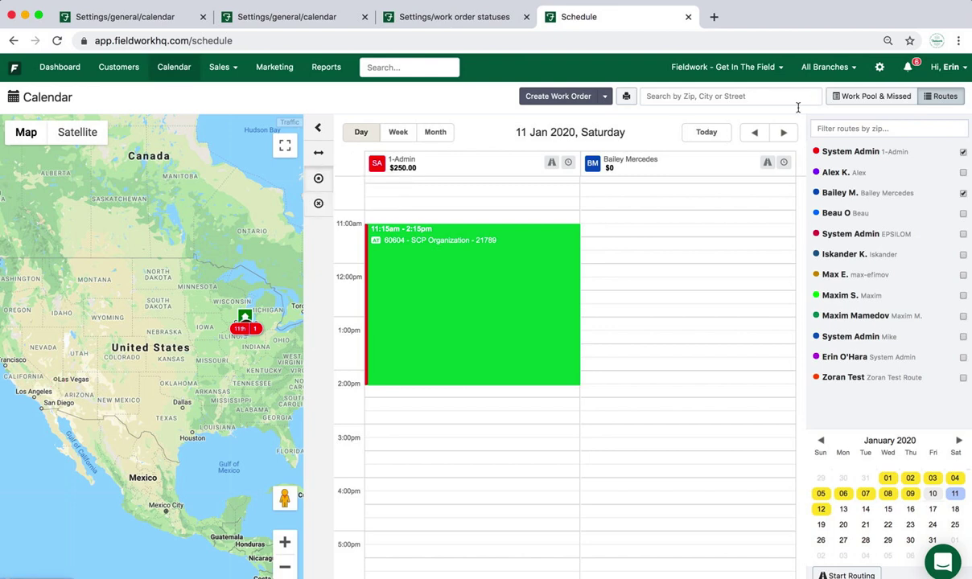
pyautogui.click(754, 133)
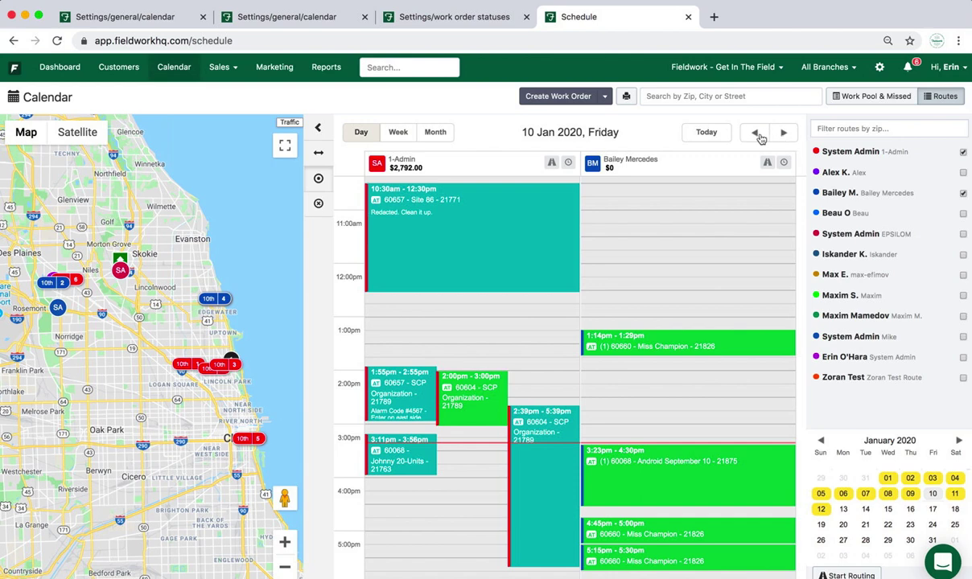
# - View the blank new work order form, then the scheduling details of one started from the second route's 7:15pm slot, discarding both
pyautogui.click(558, 97)
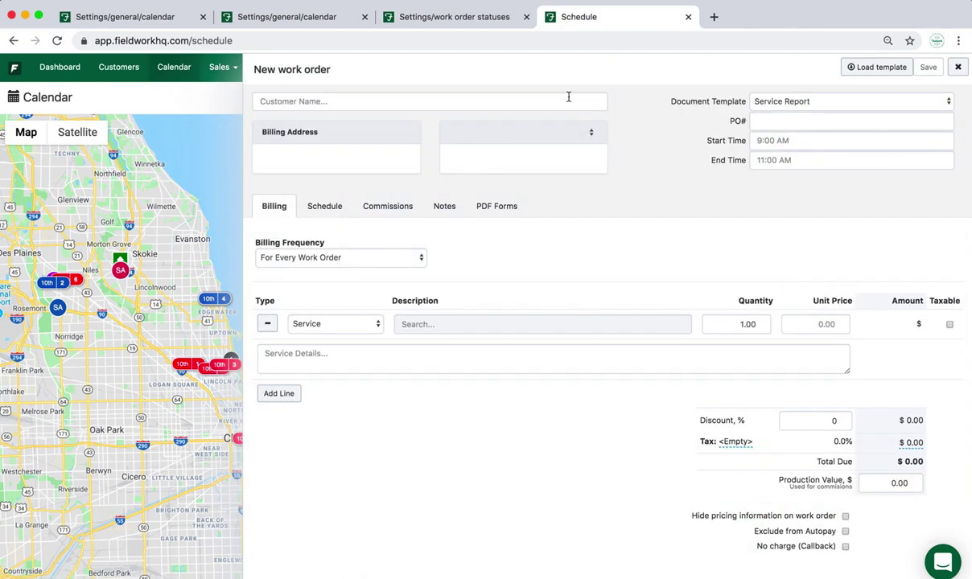
pyautogui.click(956, 66)
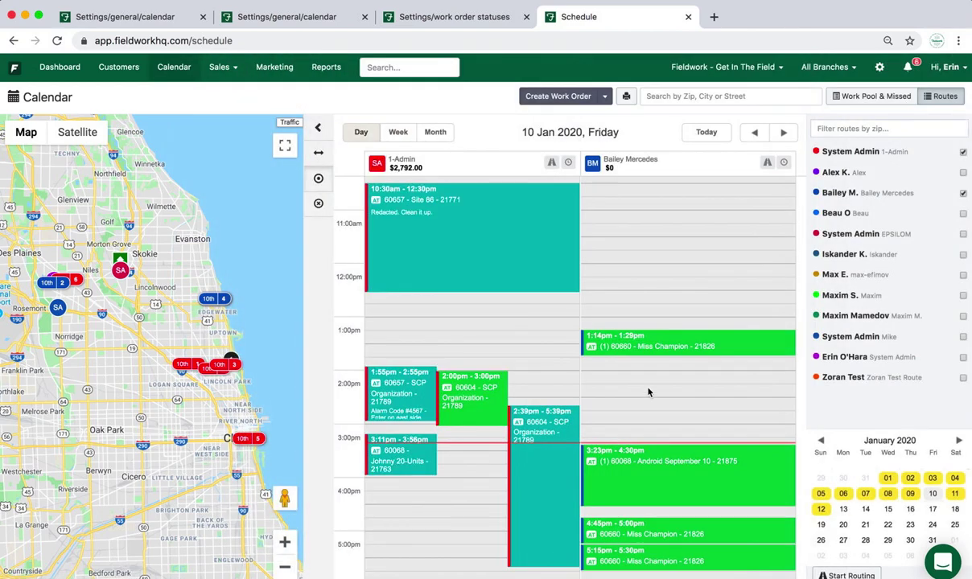
pyautogui.moveTo(616, 412); pyautogui.dragTo(609, 491)
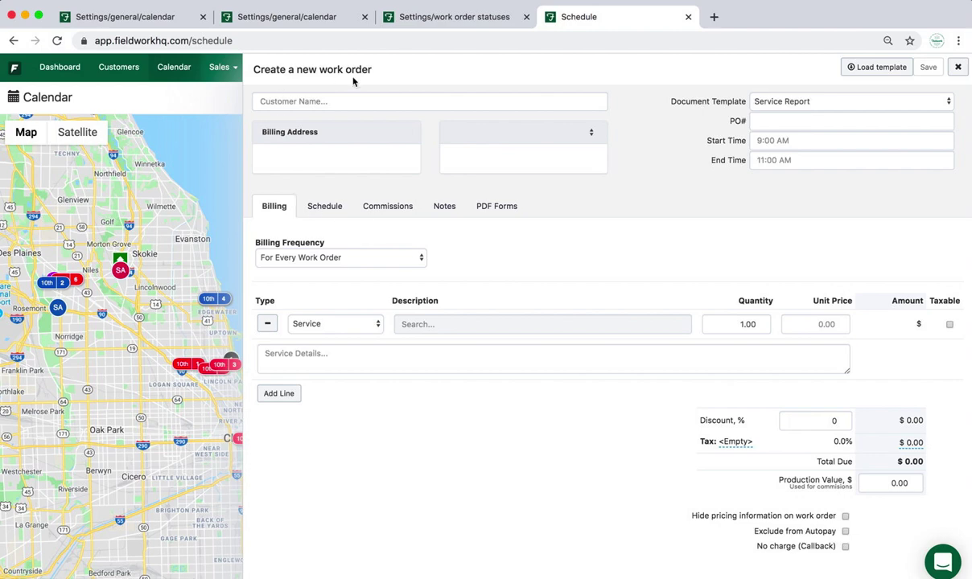
pyautogui.click(324, 207)
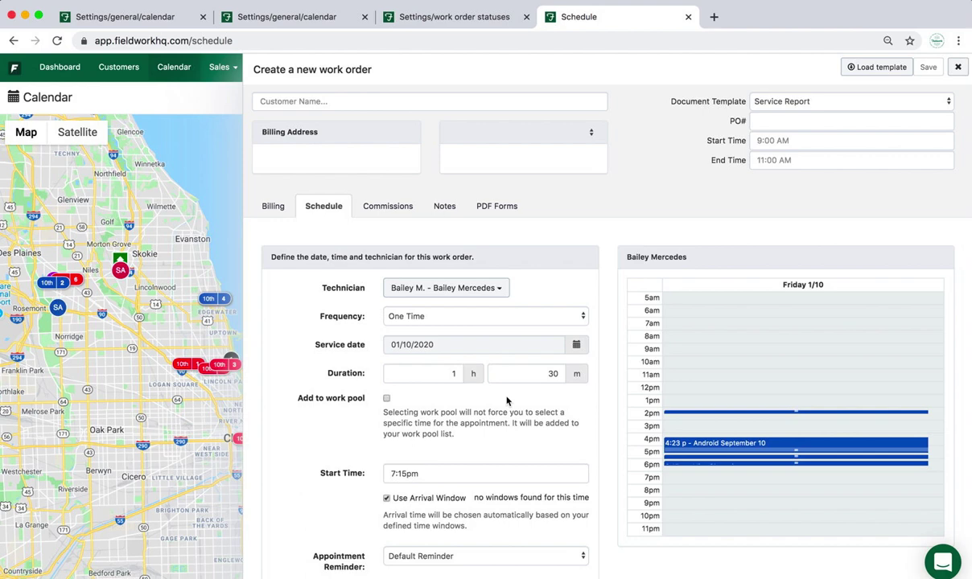
pyautogui.click(957, 66)
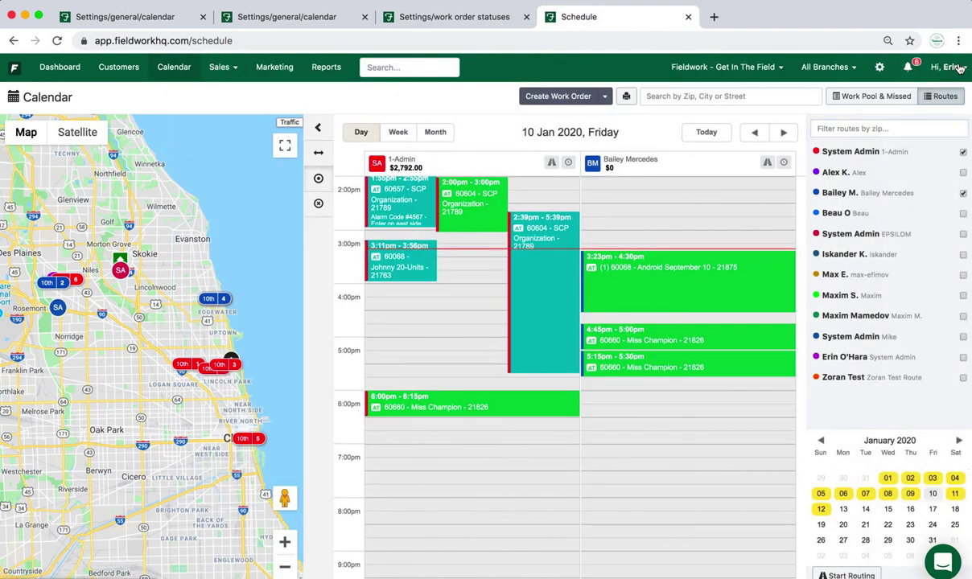
# - Review the other creation options and the work order printing settings, closing them without printing
pyautogui.click(606, 98)
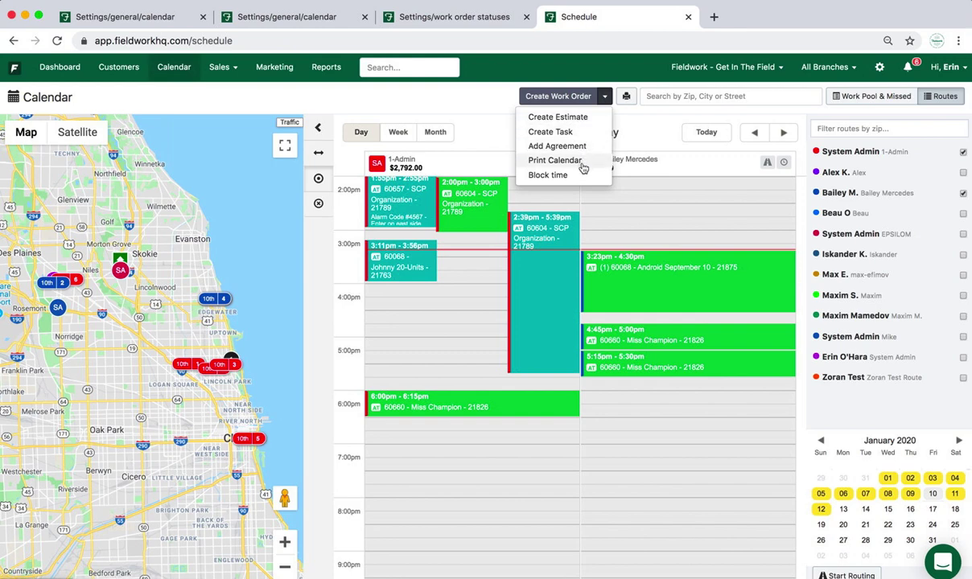
pyautogui.click(625, 96)
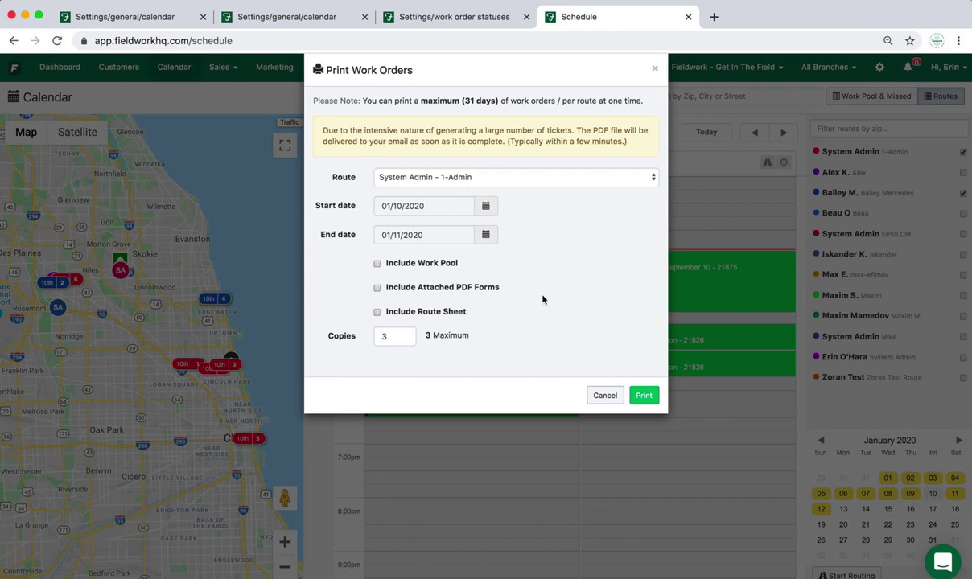
pyautogui.click(655, 69)
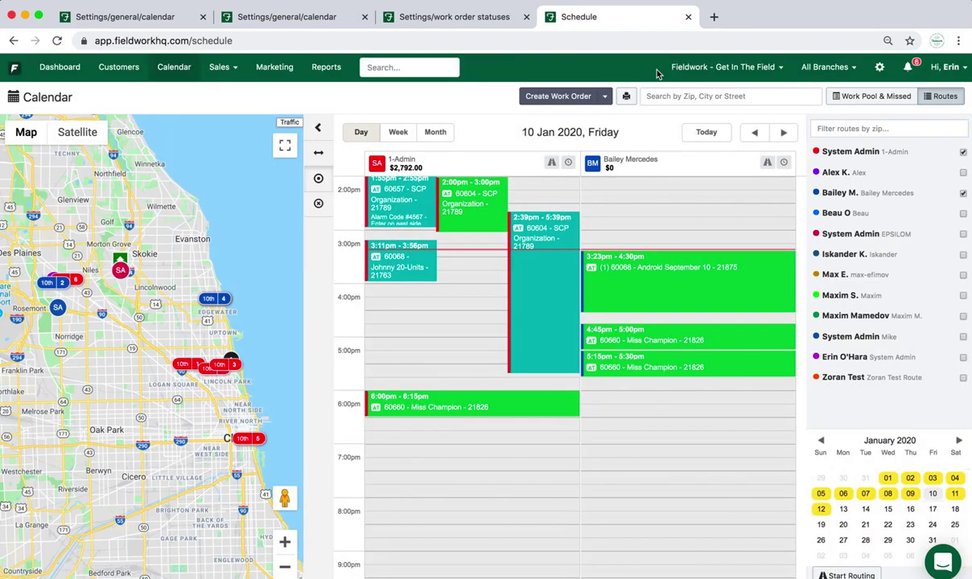
# - Search the schedule for work orders in zip code 60068
pyautogui.click(656, 95)
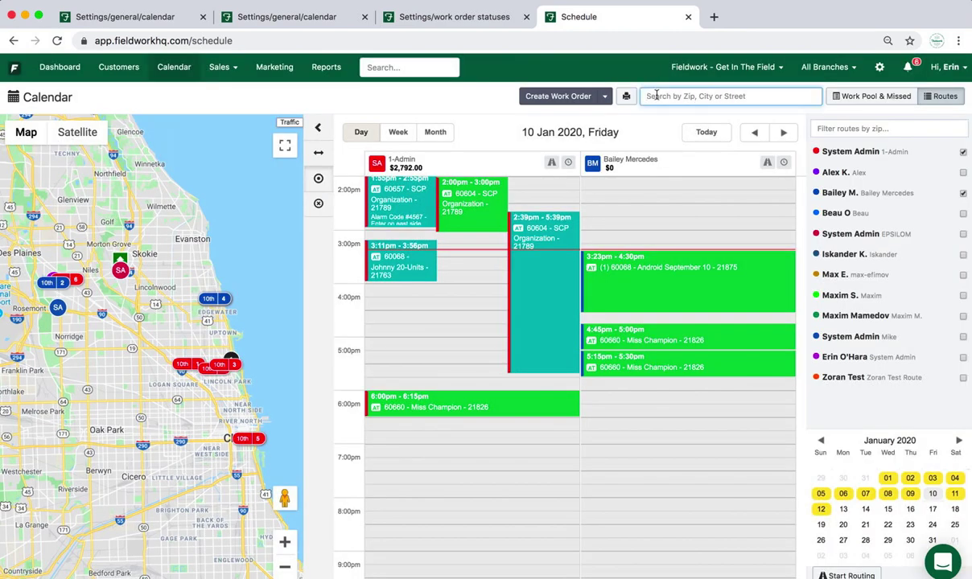
pyautogui.write('60068')
pyautogui.press('Return')
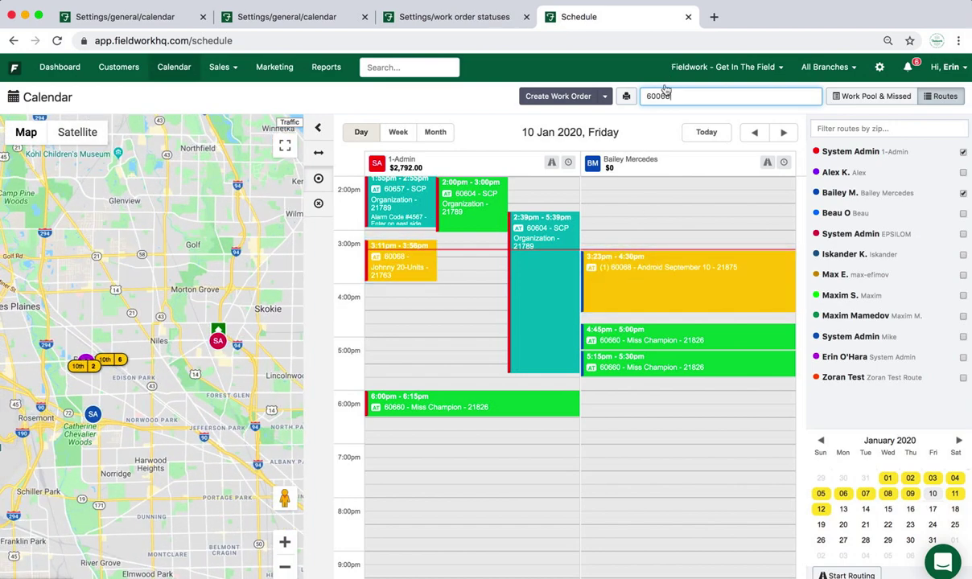
# - View the work pool and missed work orders with their filter options, and return to the route list
pyautogui.click(861, 100)
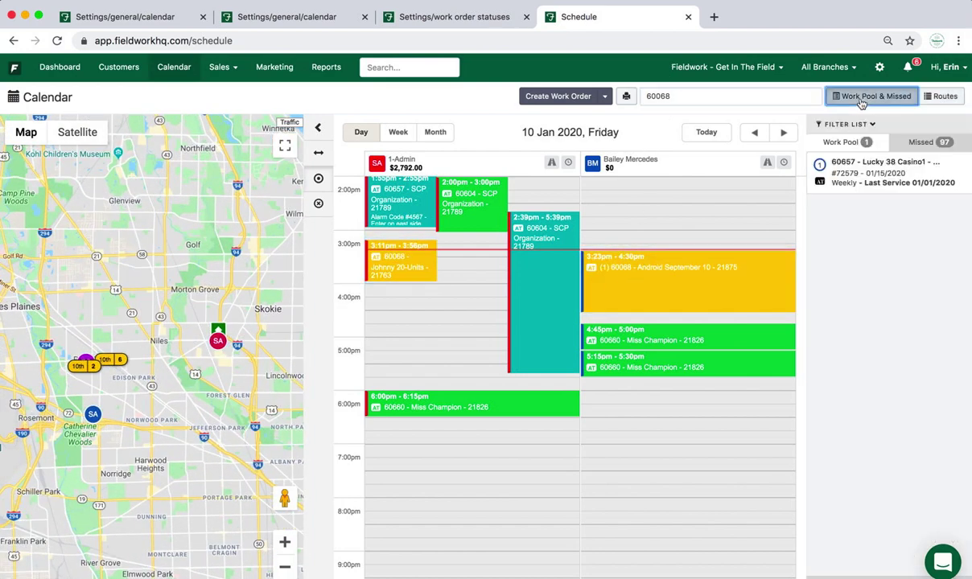
pyautogui.click(824, 124)
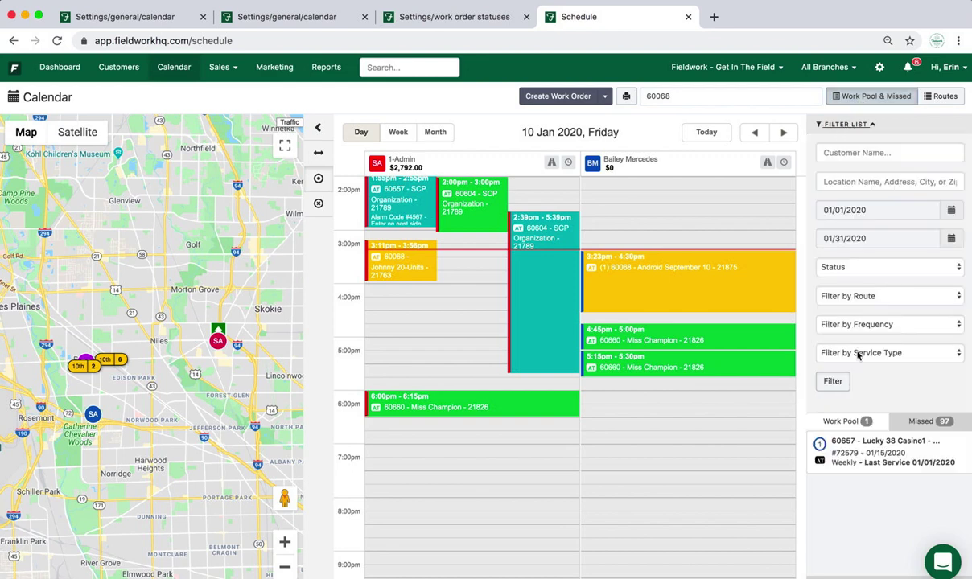
pyautogui.click(942, 95)
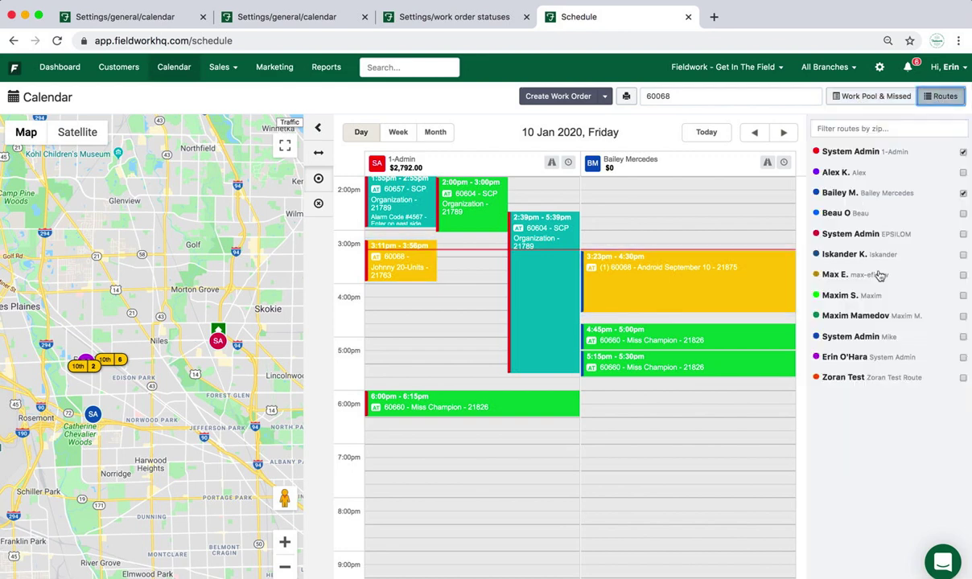